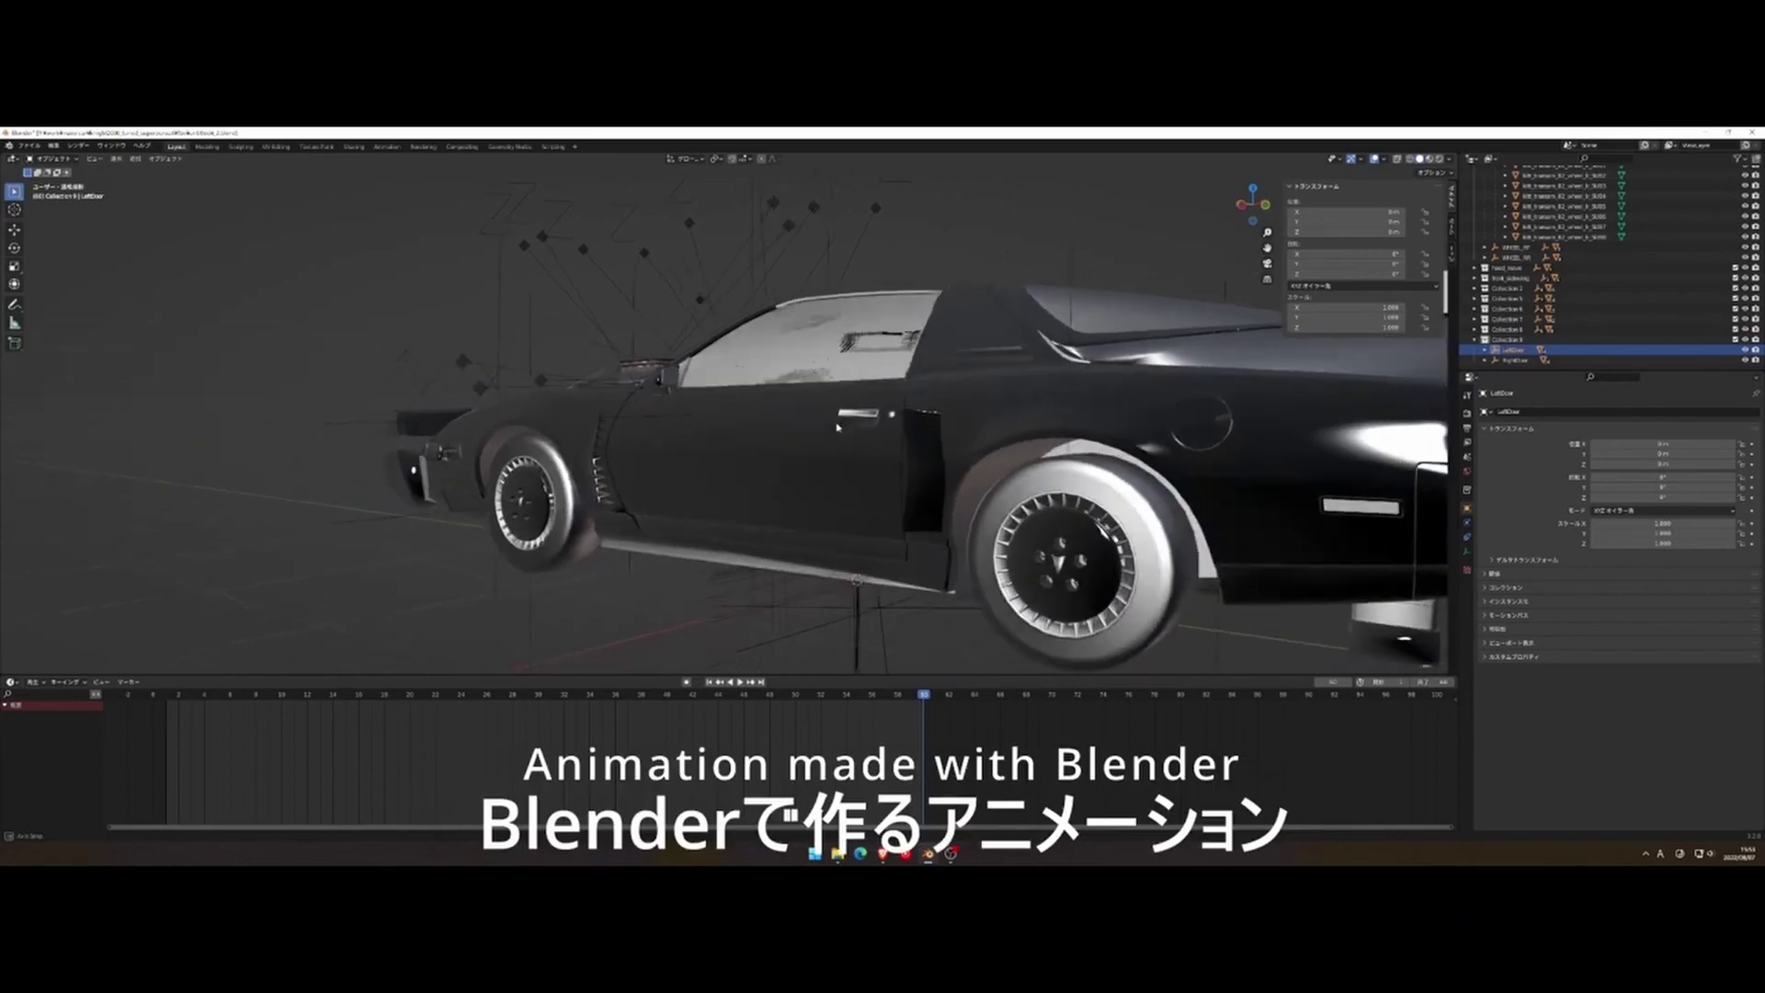
Step: Expand LeftDoor in the Outliner, inspect its body and chassis meshes, then reselect LeftDoor
middle_drag(837, 425, 837, 426)
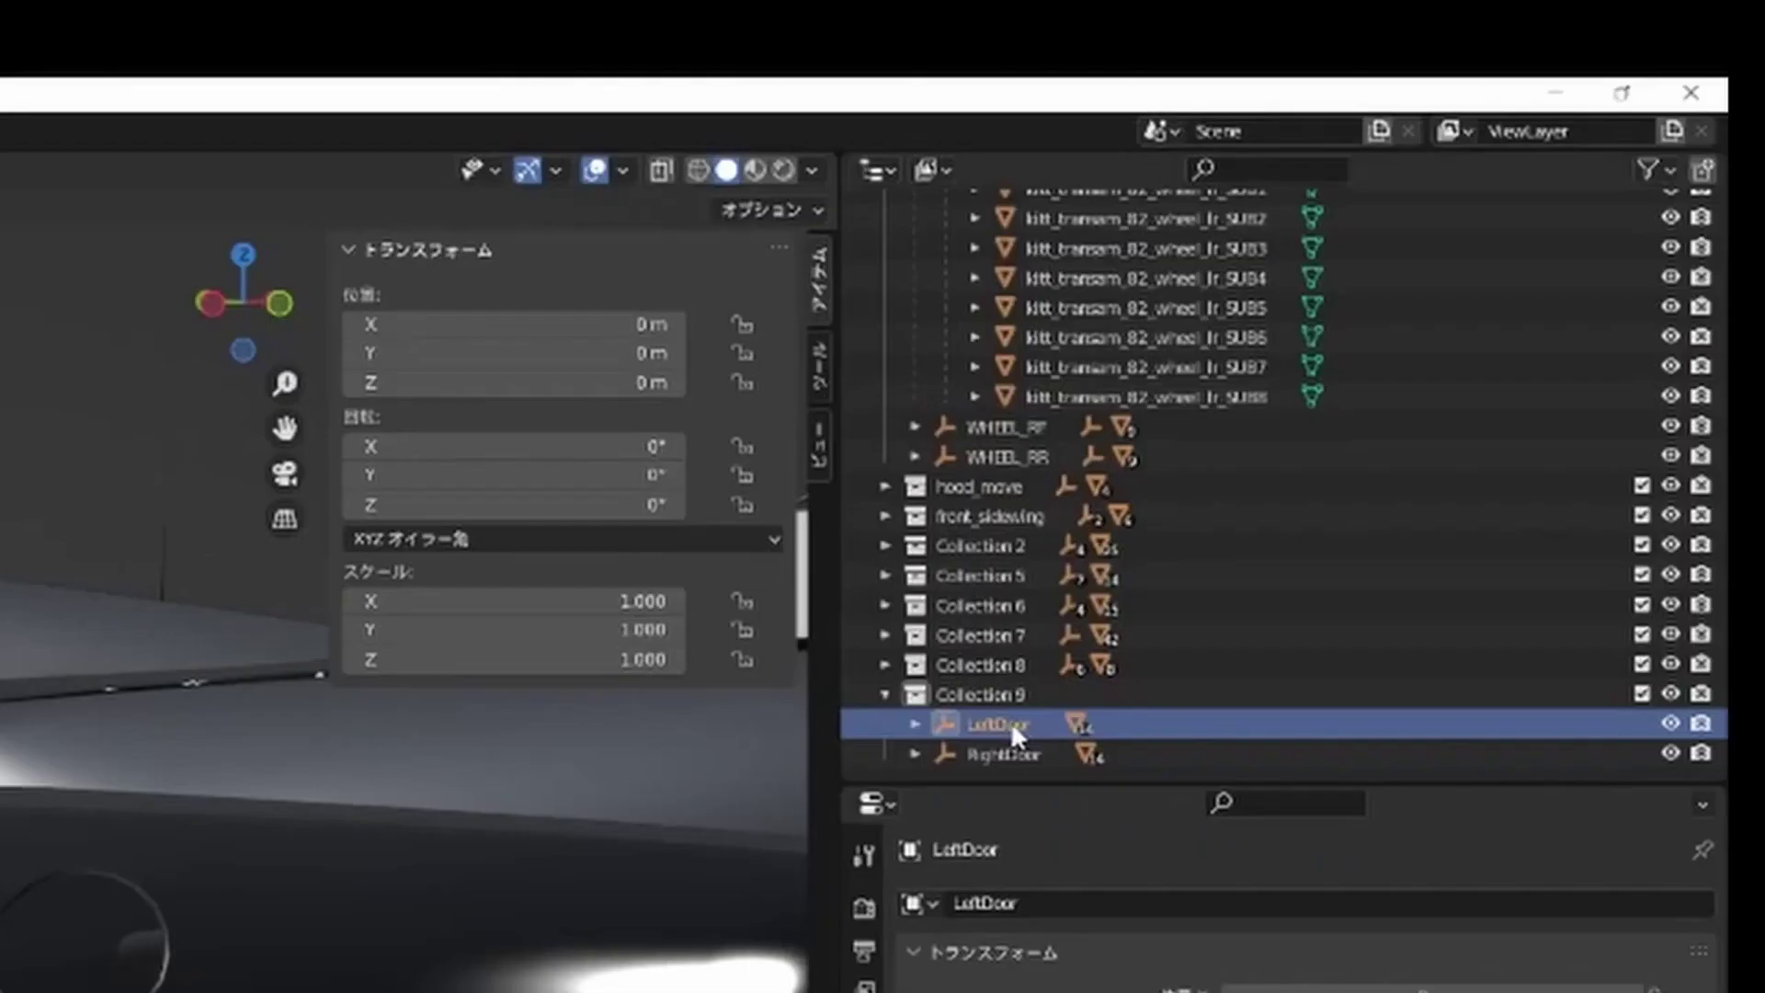
shift+click(920, 719)
scroll(919, 719, down, 5)
click(1545, 277)
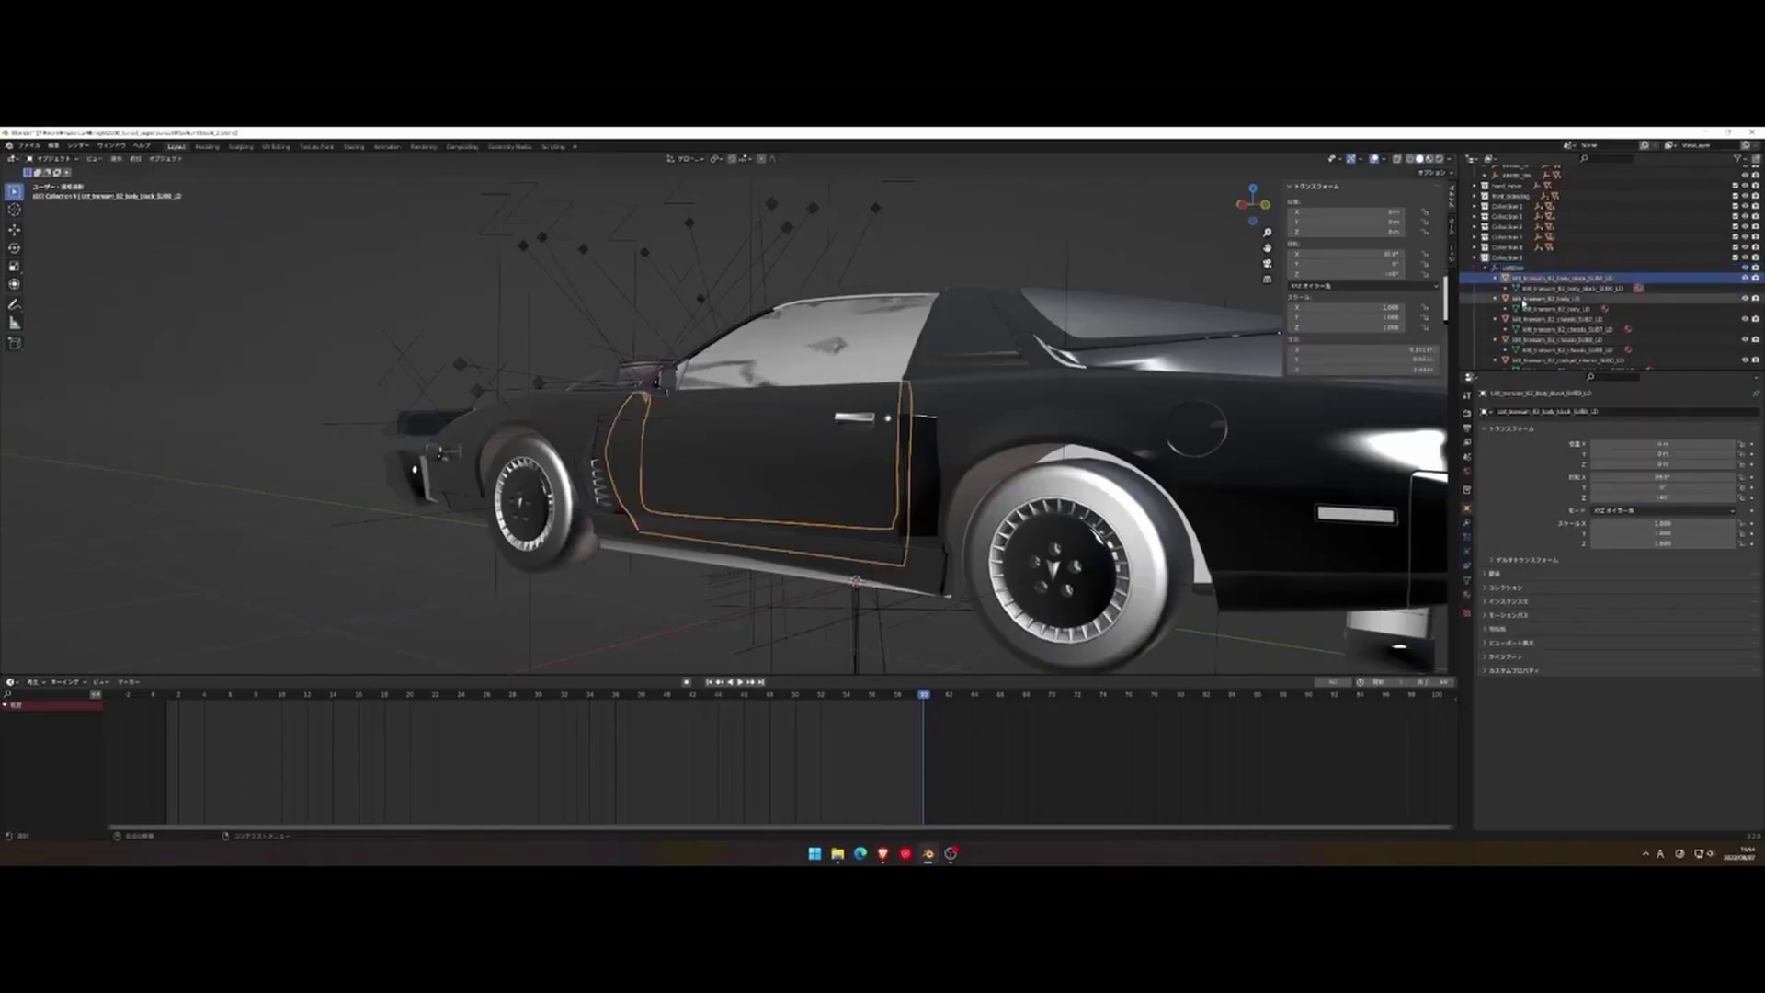
click(1522, 298)
click(1523, 319)
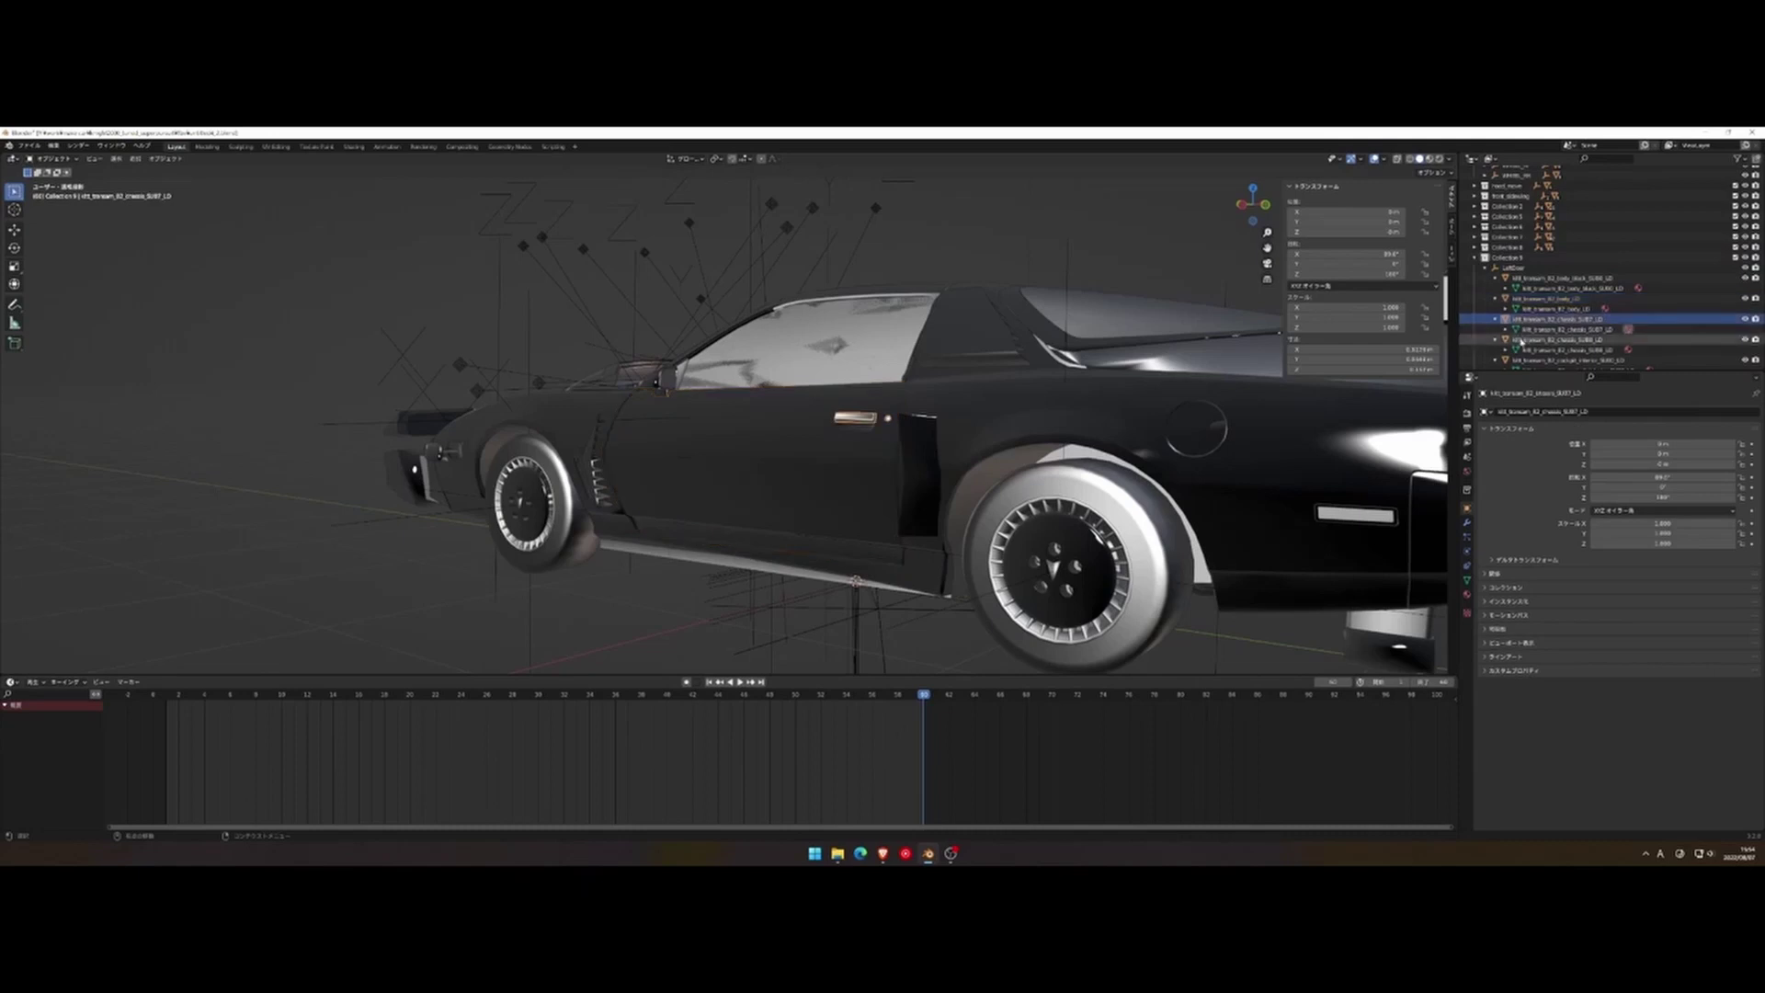
click(1513, 268)
mouse_move(1664, 465)
mouse_down()
mouse_move(1719, 464)
mouse_move(1701, 465)
mouse_up()
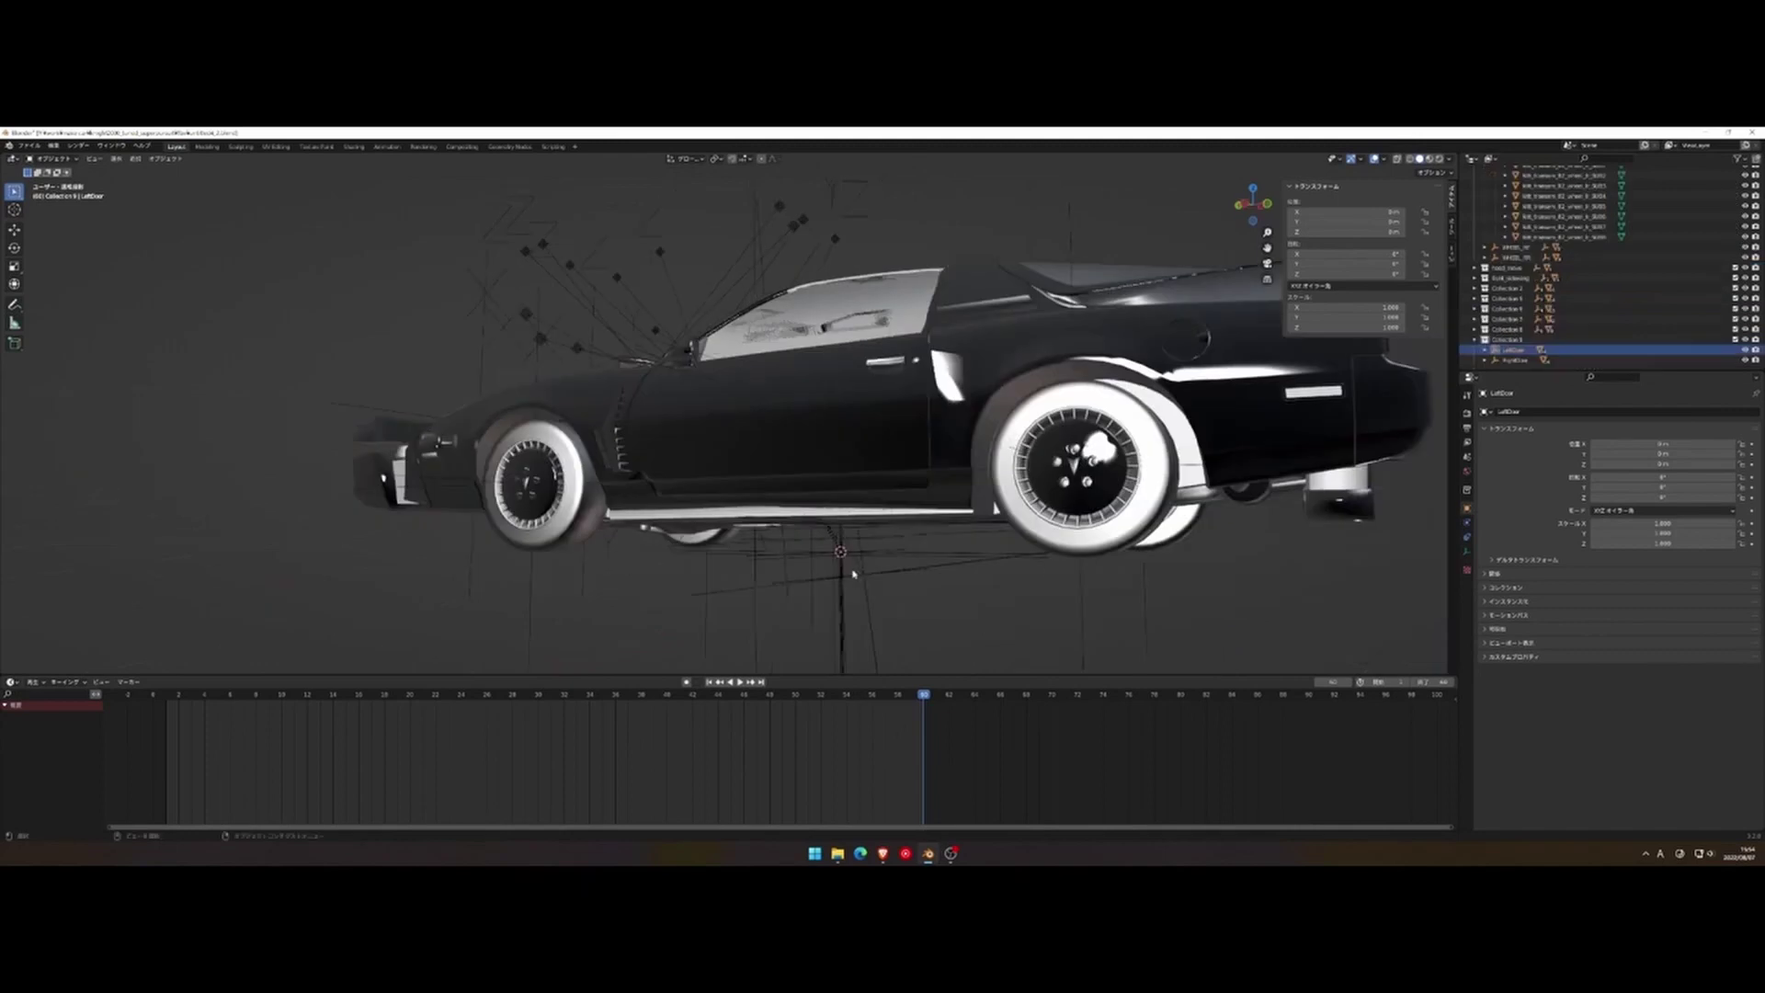
Step: Orbit to a side view of the car and rewind the playhead to frame 0
mouse_move(873, 584)
middle_down()
mouse_move(902, 600)
mouse_move(855, 644)
middle_up()
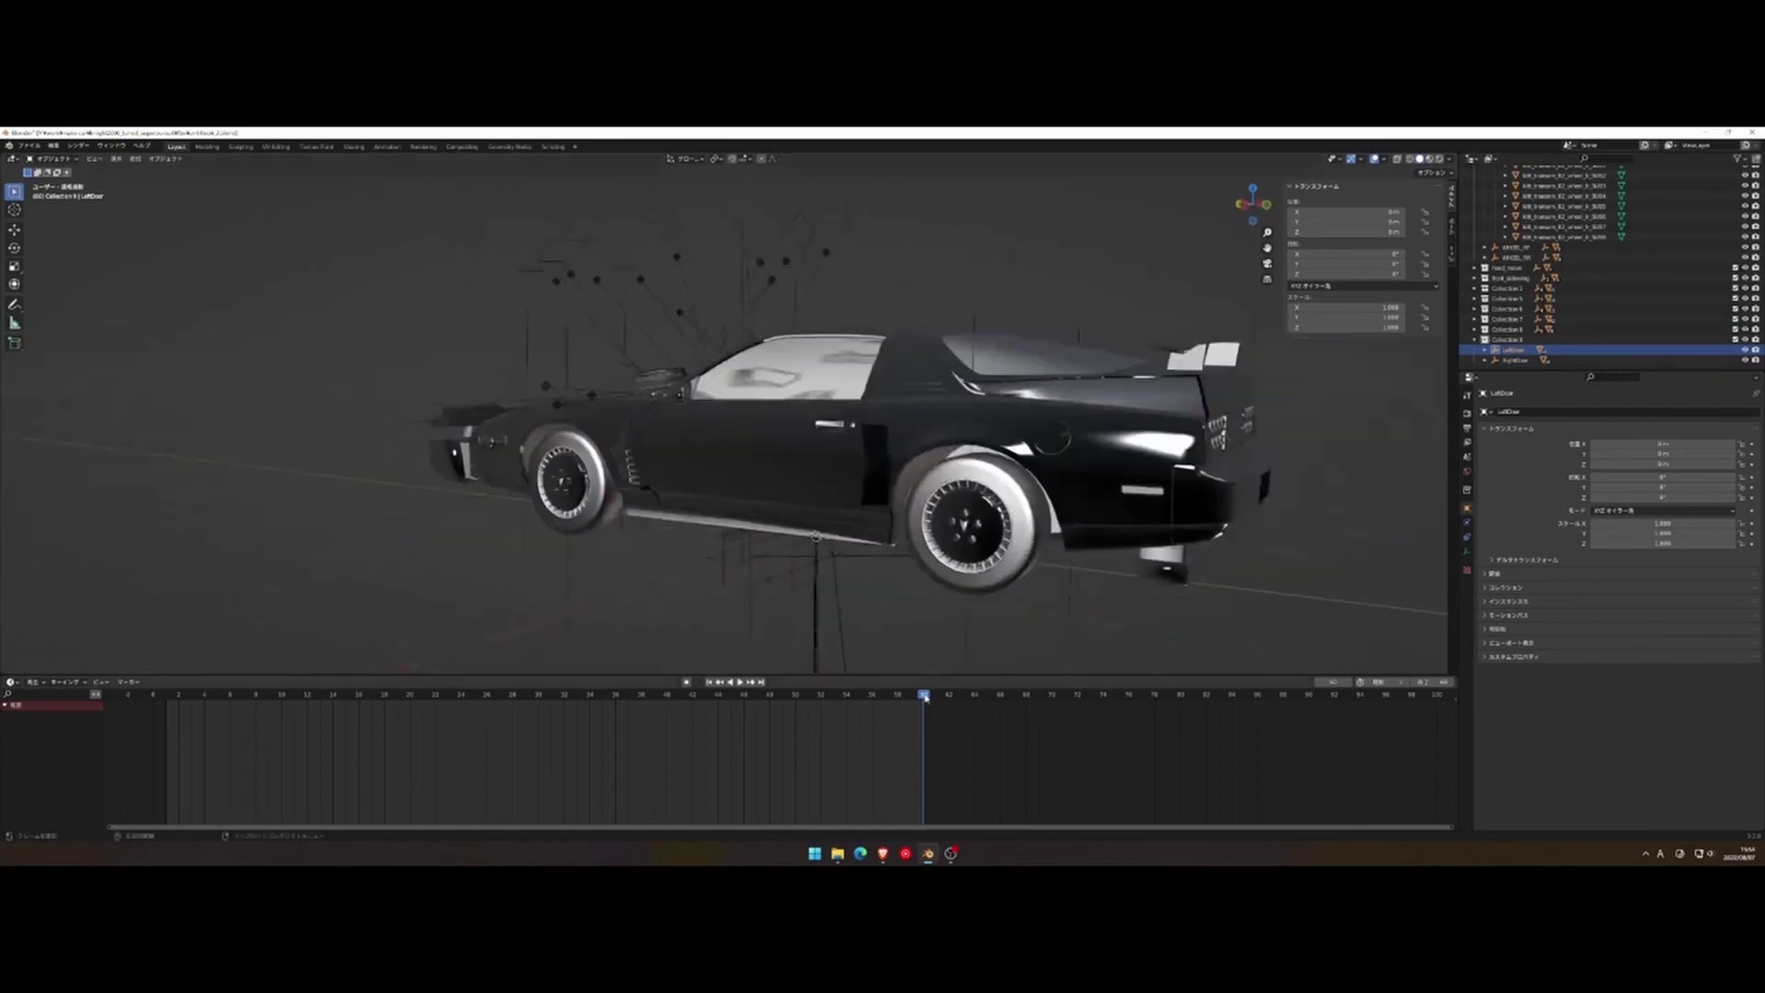
click(846, 703)
drag(815, 710, 192, 720)
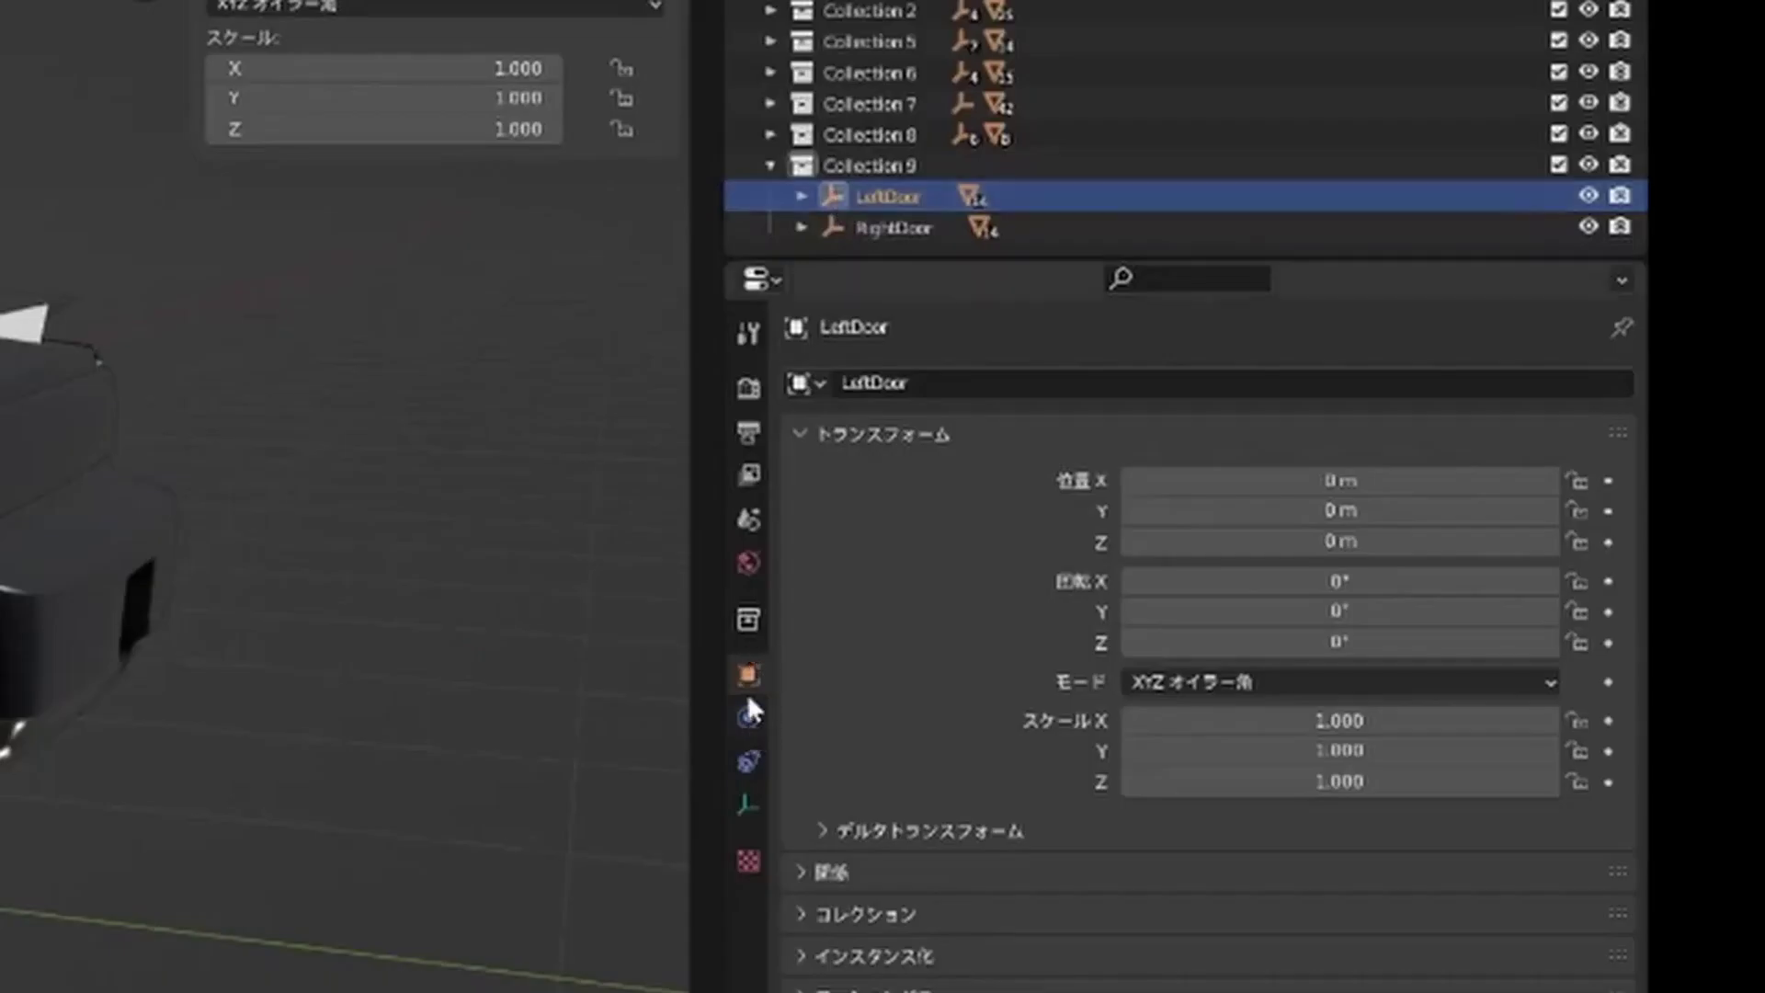
Step: Key LeftDoor's closed pose on Location X/Y/Z and Rotation X/Y/Z, then move to a later frame
click(1609, 480)
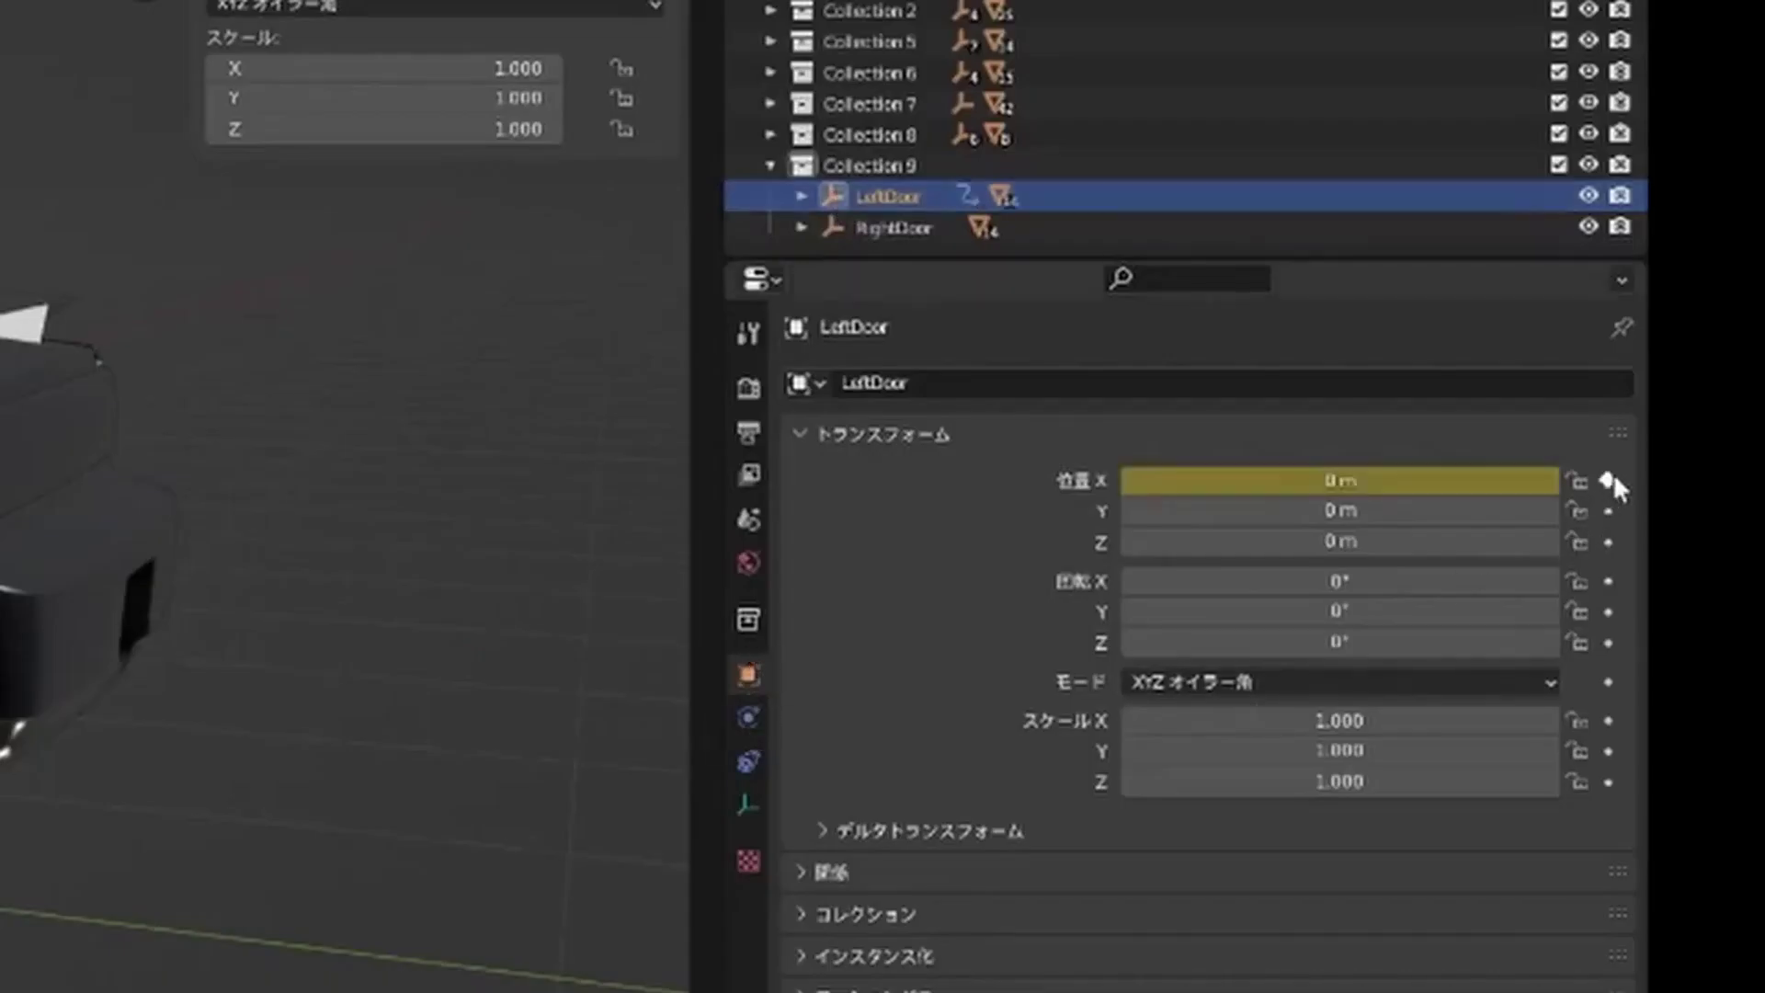
click(1609, 512)
click(1609, 542)
click(1609, 581)
click(1609, 612)
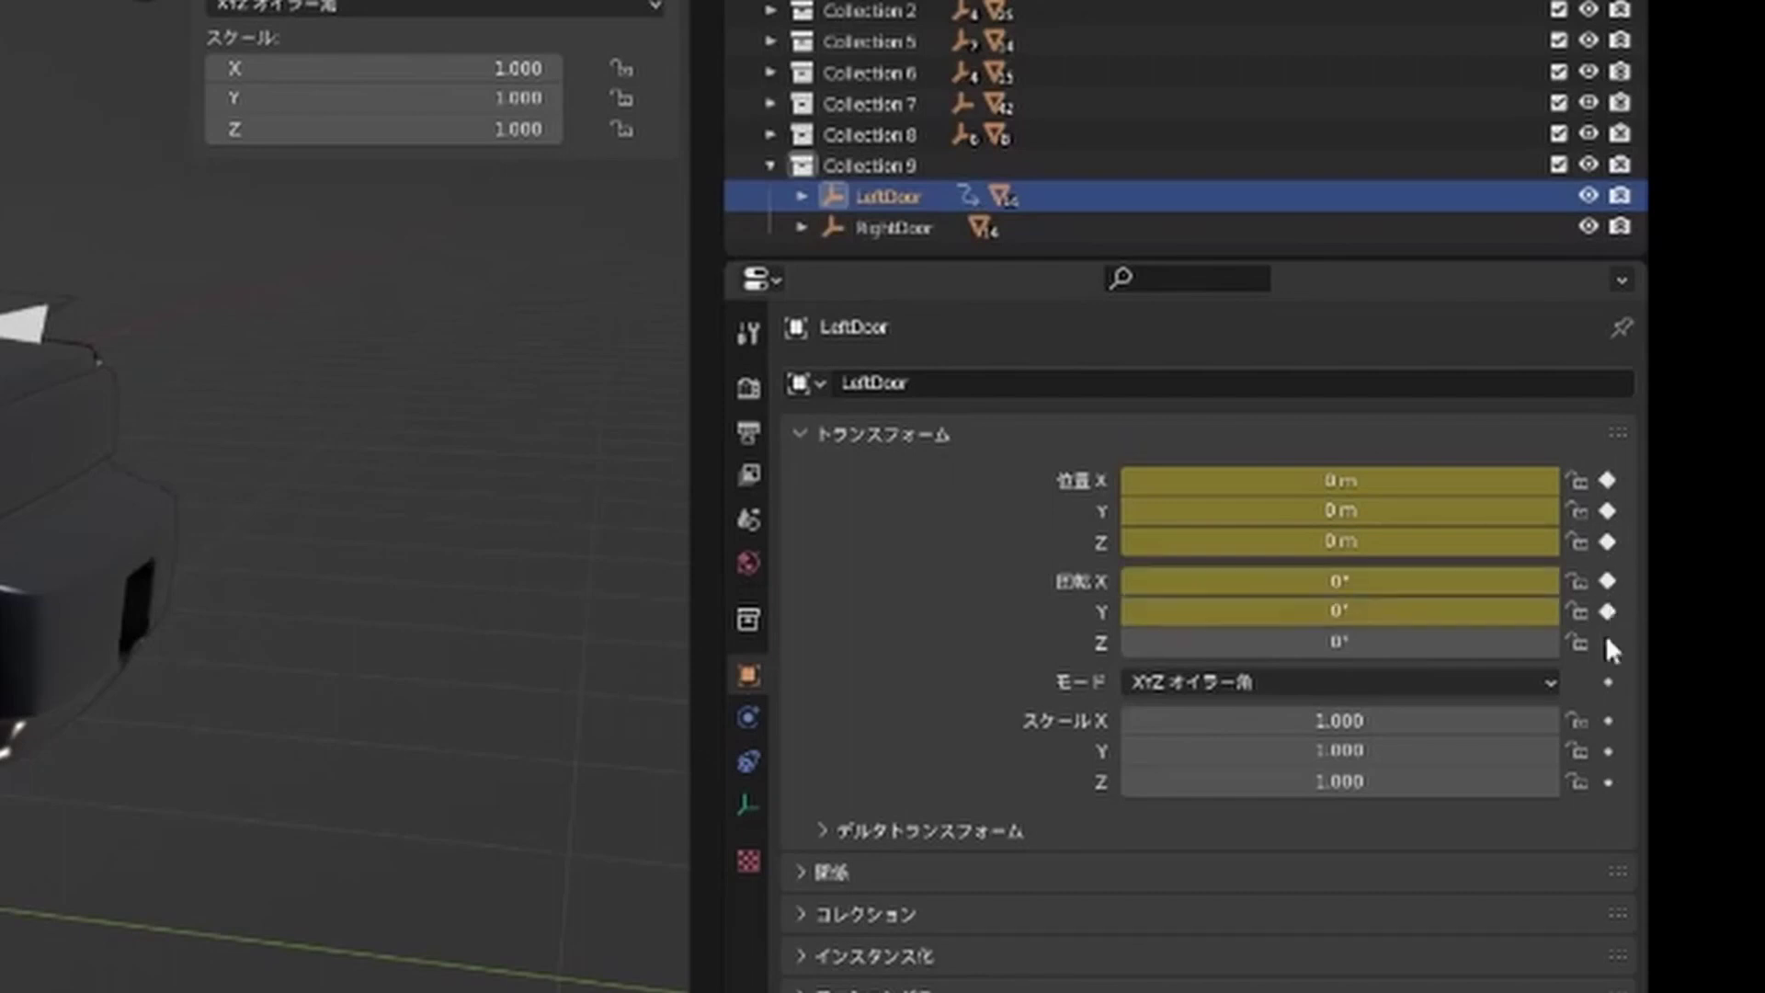
click(1608, 643)
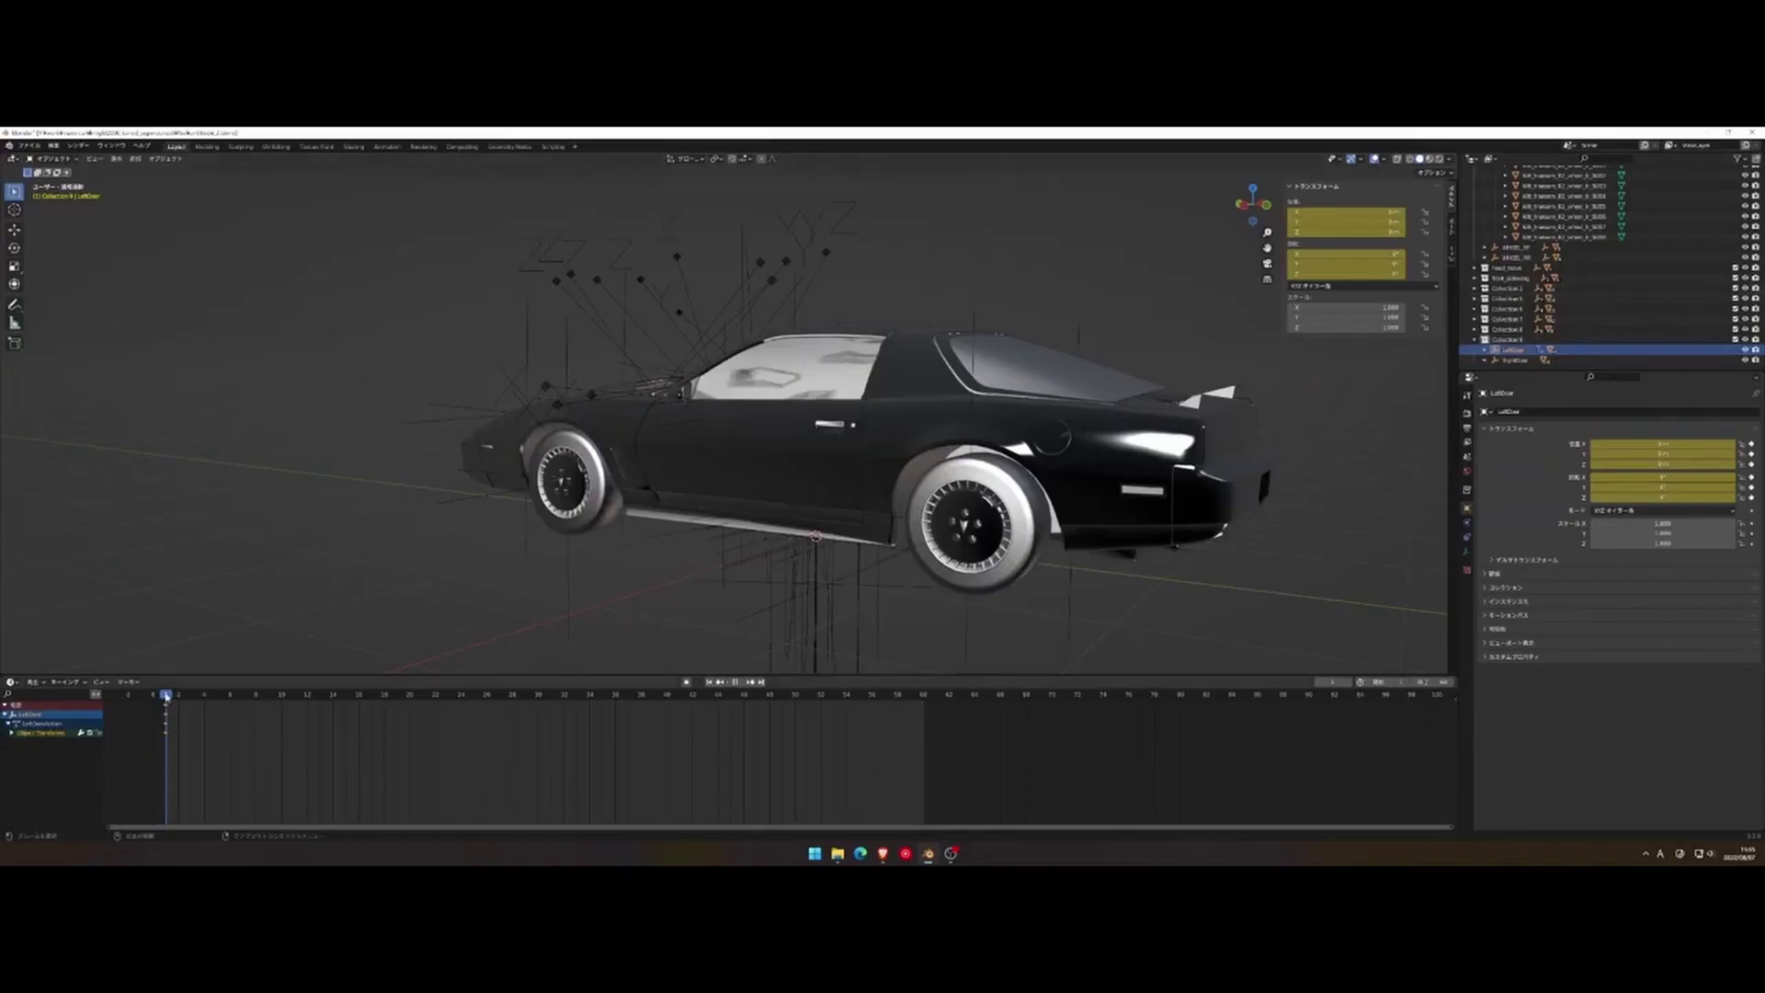
drag(165, 699, 537, 718)
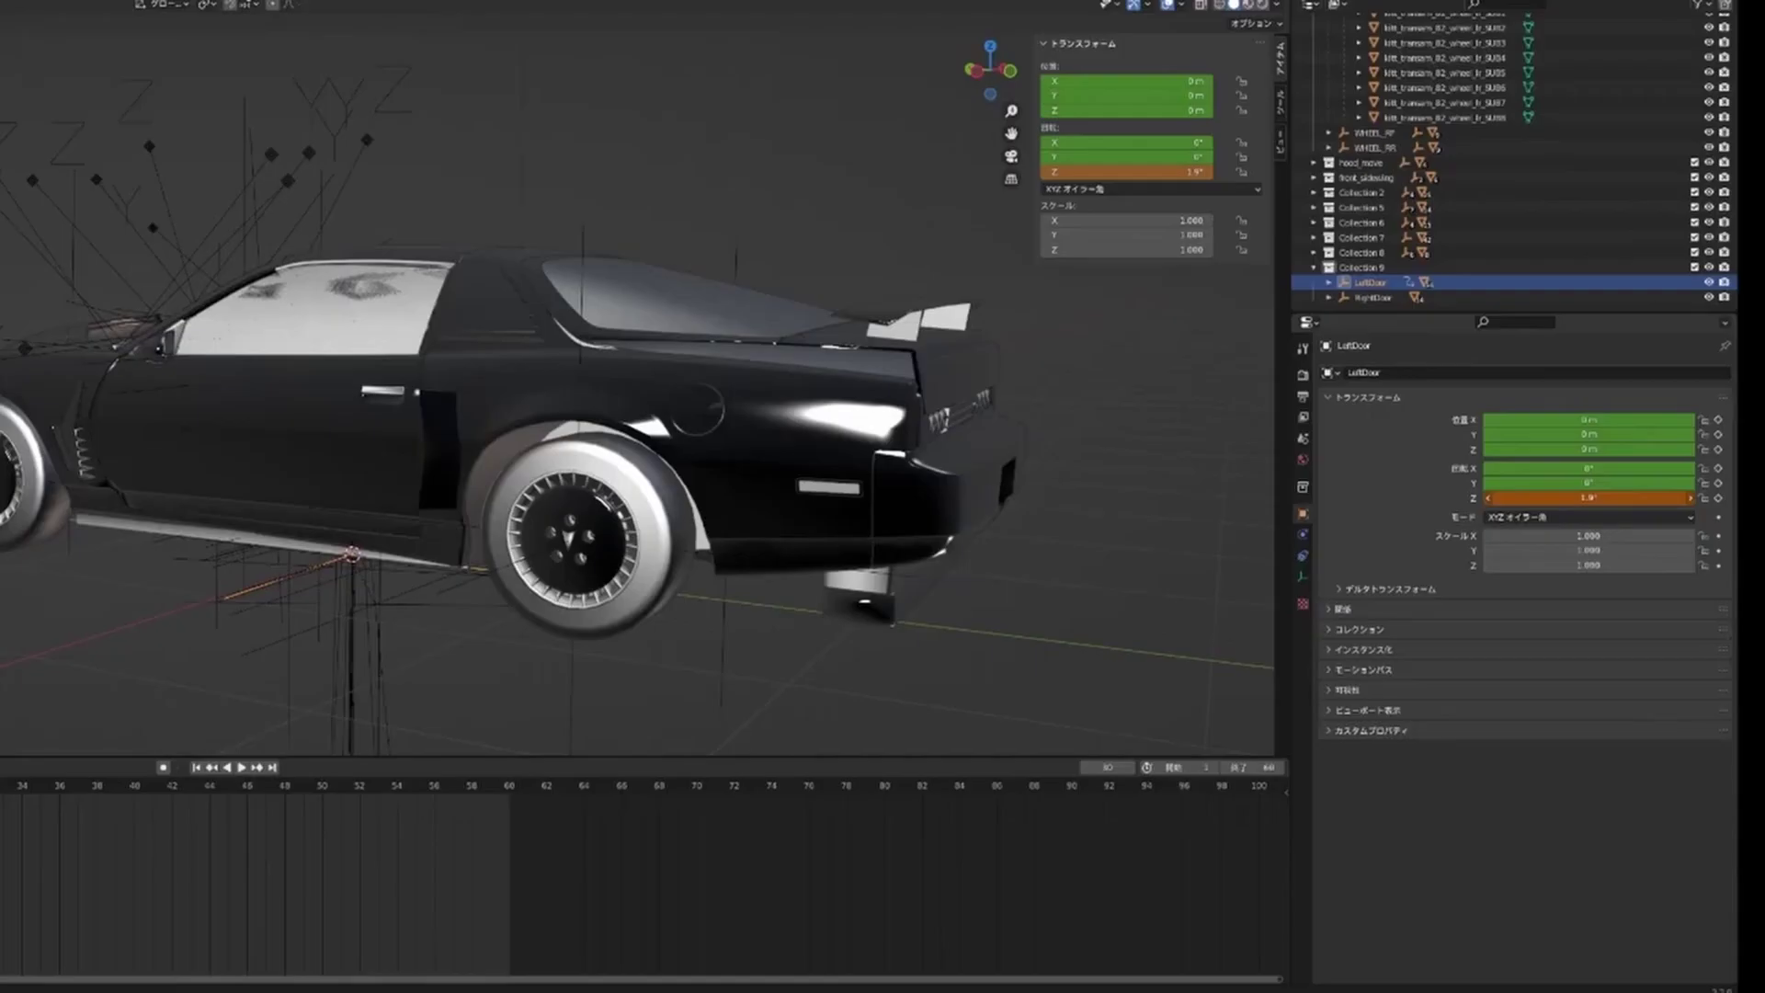
Step: Pose LeftDoor open at -31° Z rotation, -0.43 m X and -0.35 m Y at frame 30
drag(1663, 497, 1618, 498)
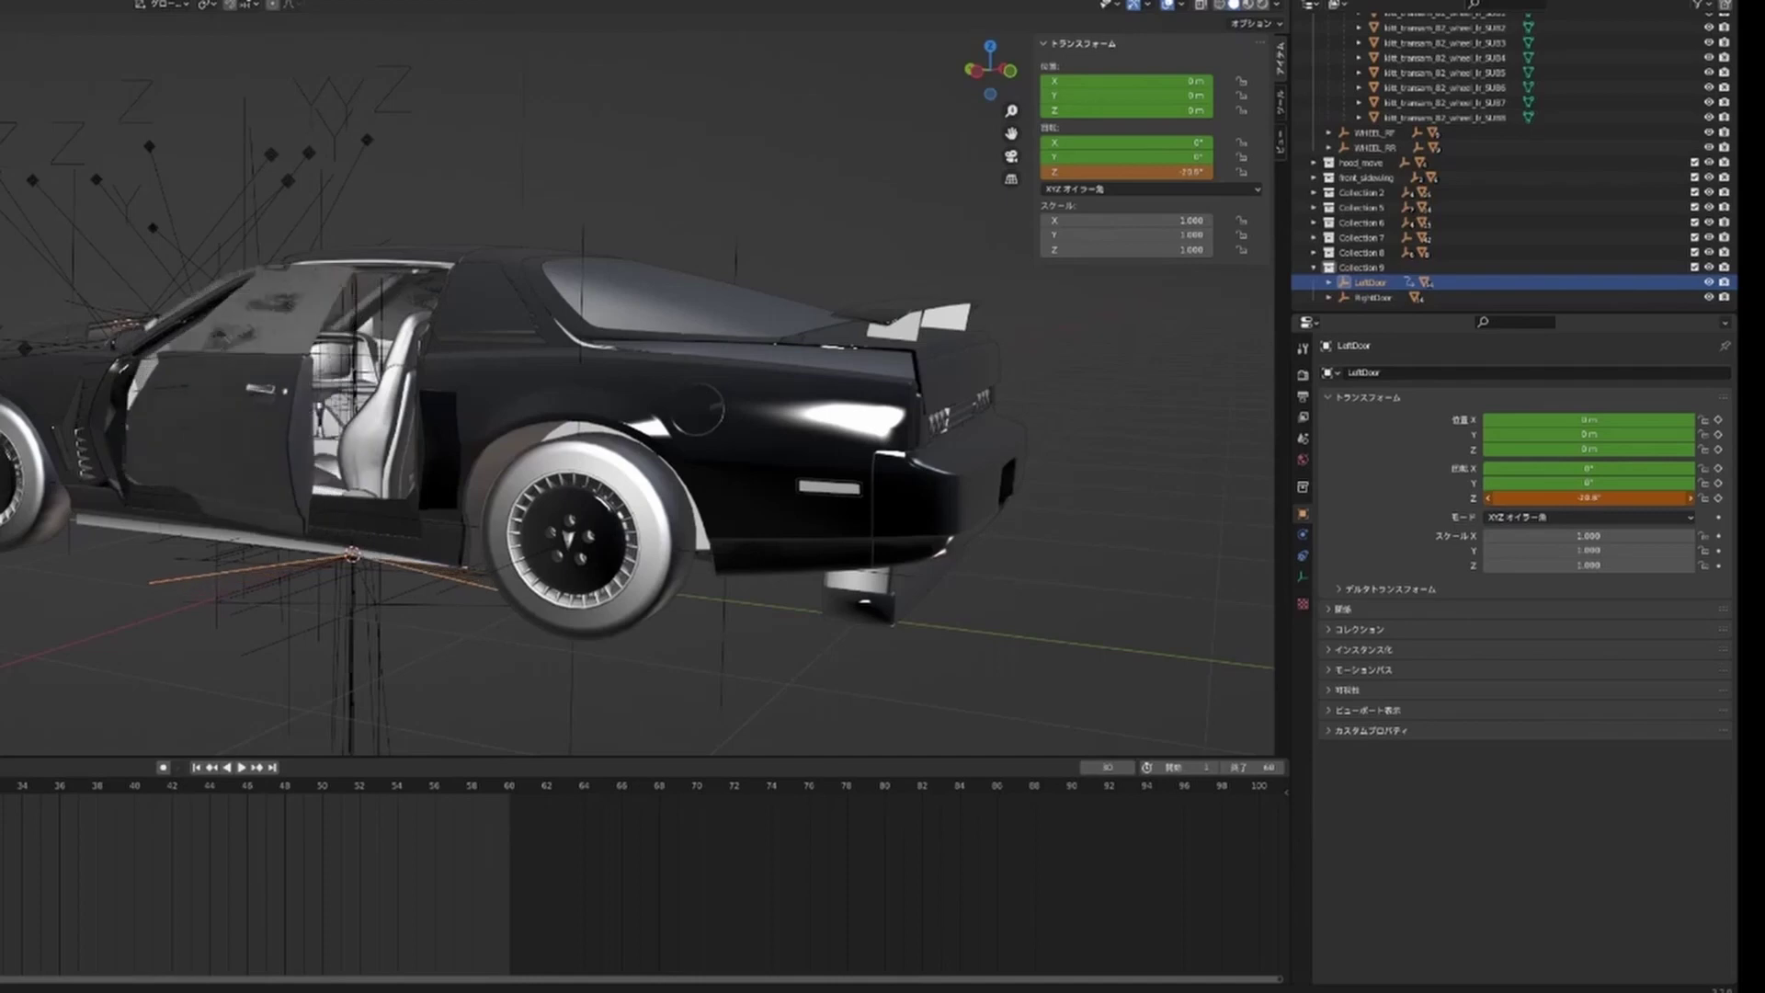
middle_drag(919, 331, 976, 415)
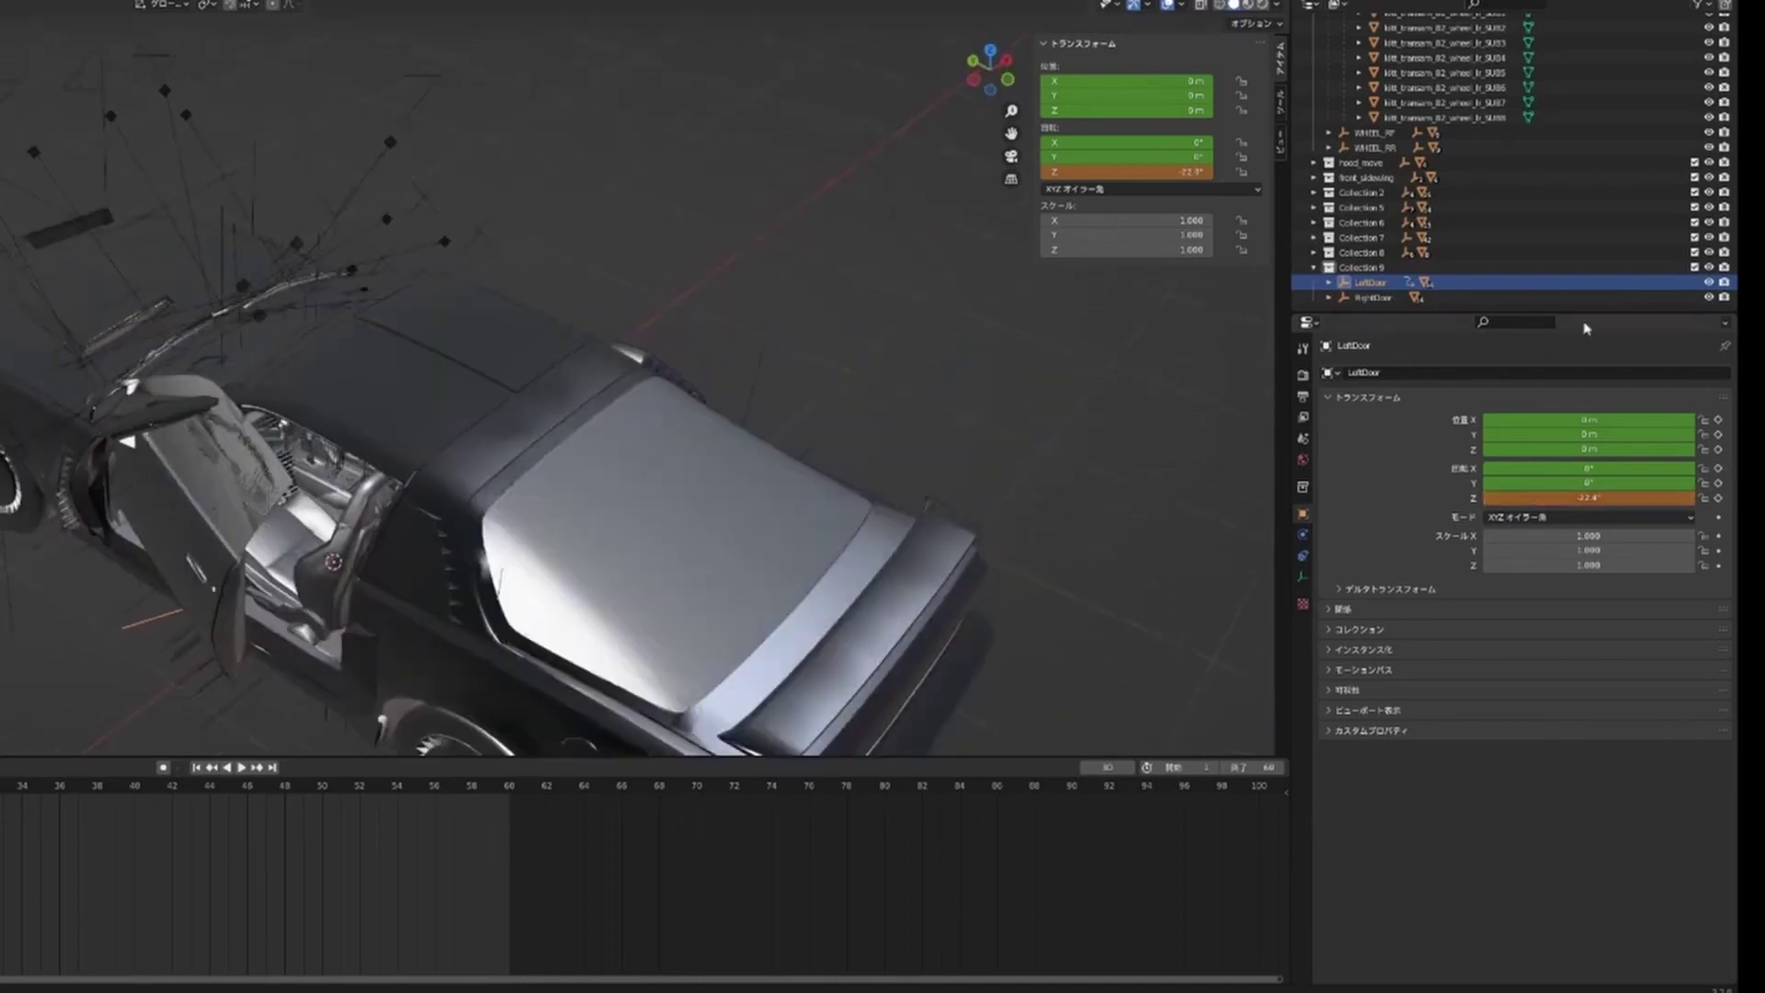
drag(1583, 420, 1646, 420)
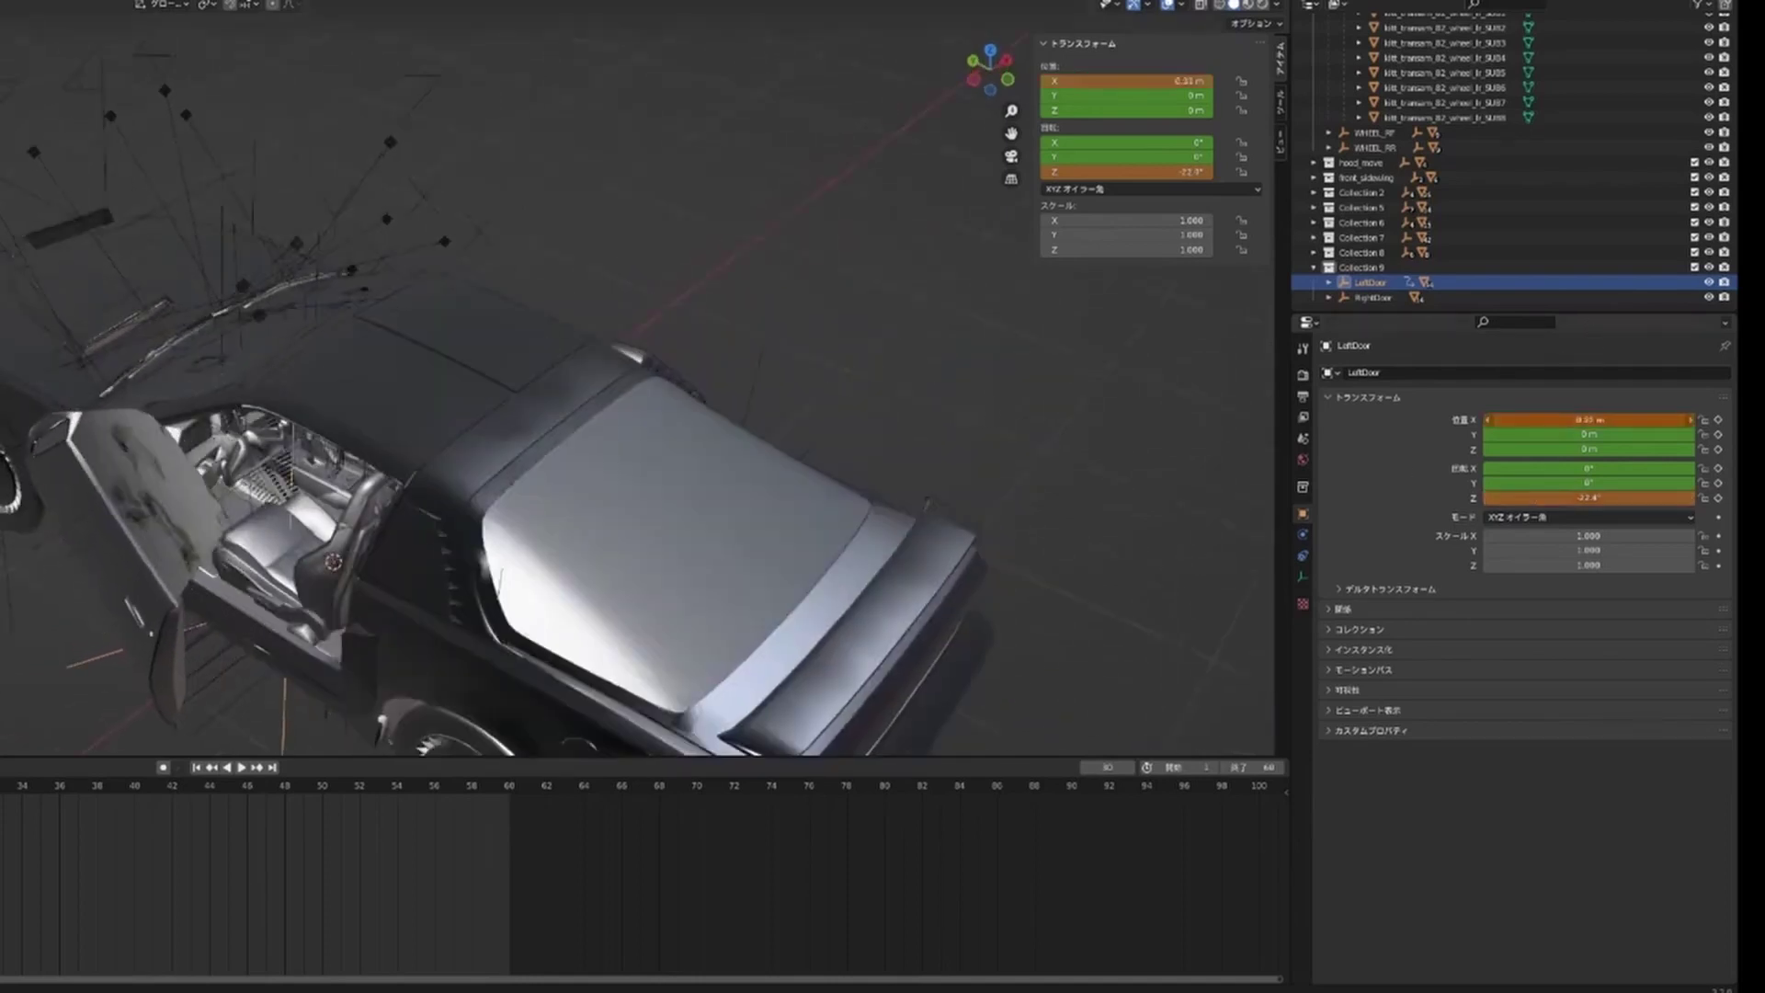
drag(1618, 498, 1531, 498)
mouse_move(1053, 378)
middle_down()
mouse_move(1037, 395)
mouse_move(1123, 370)
middle_up()
mouse_move(1589, 419)
mouse_down()
mouse_move(1651, 419)
mouse_move(1545, 434)
mouse_up()
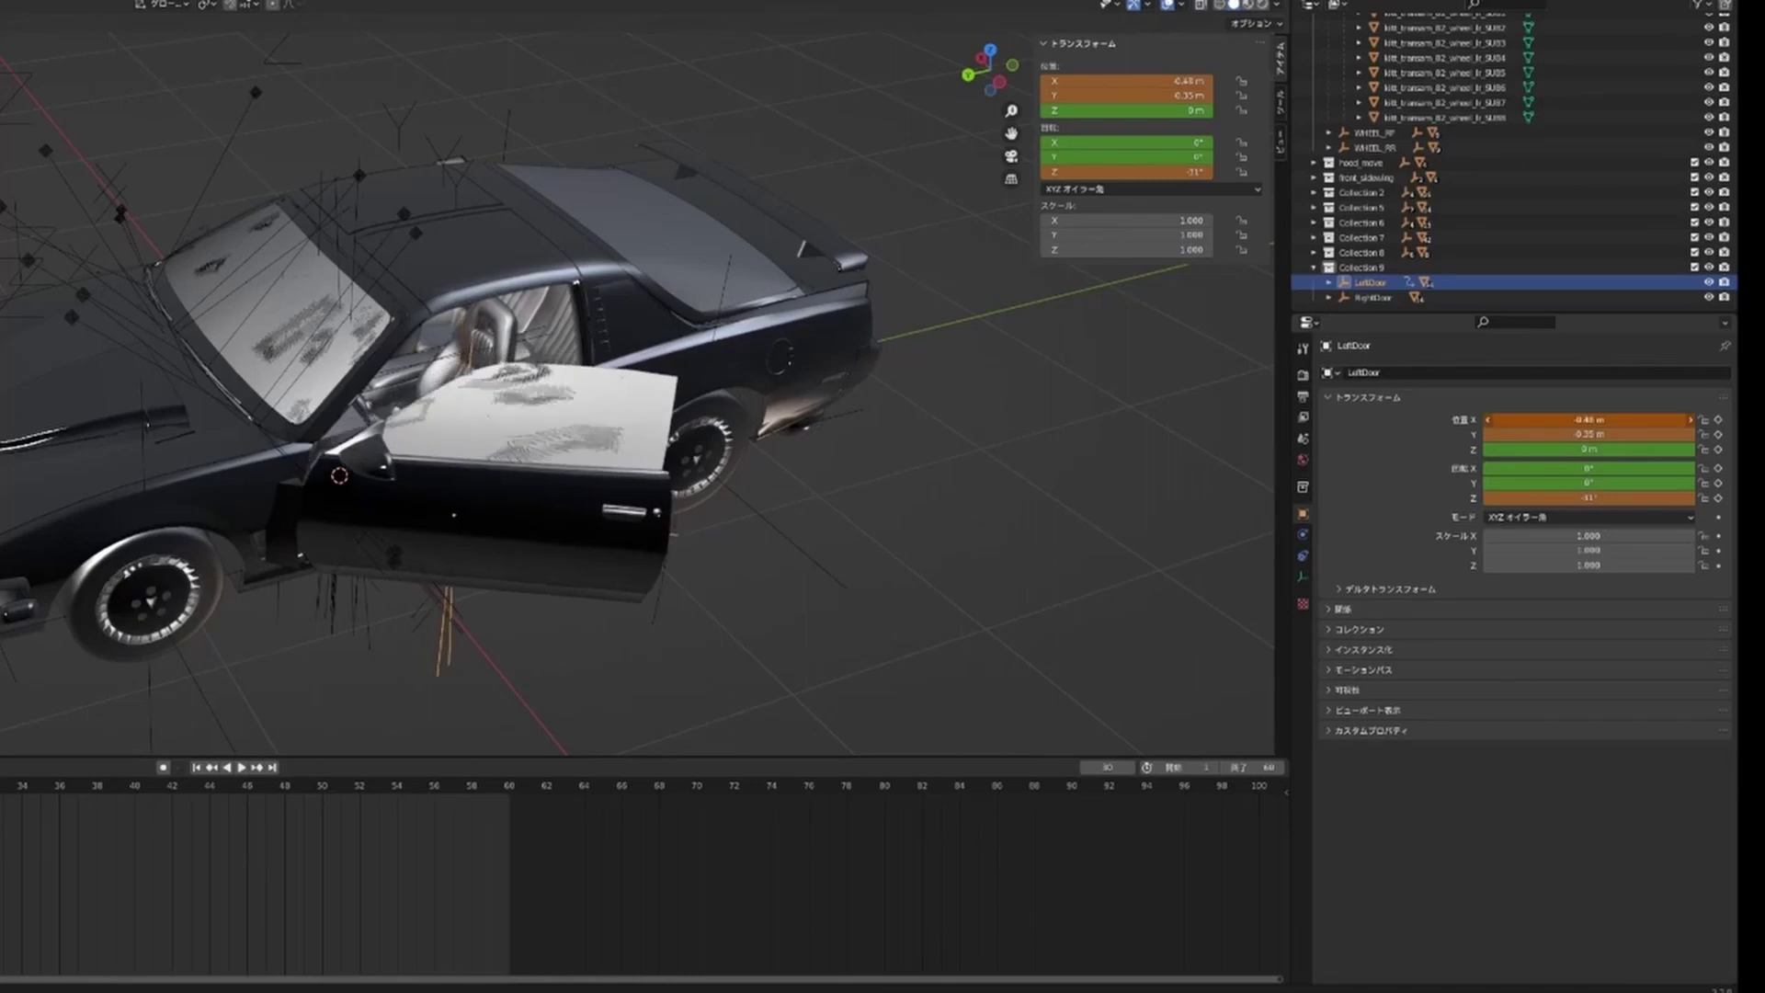
mouse_move(1223, 405)
middle_down()
mouse_move(1118, 412)
mouse_move(1143, 374)
mouse_move(1099, 367)
mouse_move(946, 389)
mouse_move(886, 438)
mouse_move(867, 469)
mouse_move(879, 497)
mouse_move(973, 384)
middle_up()
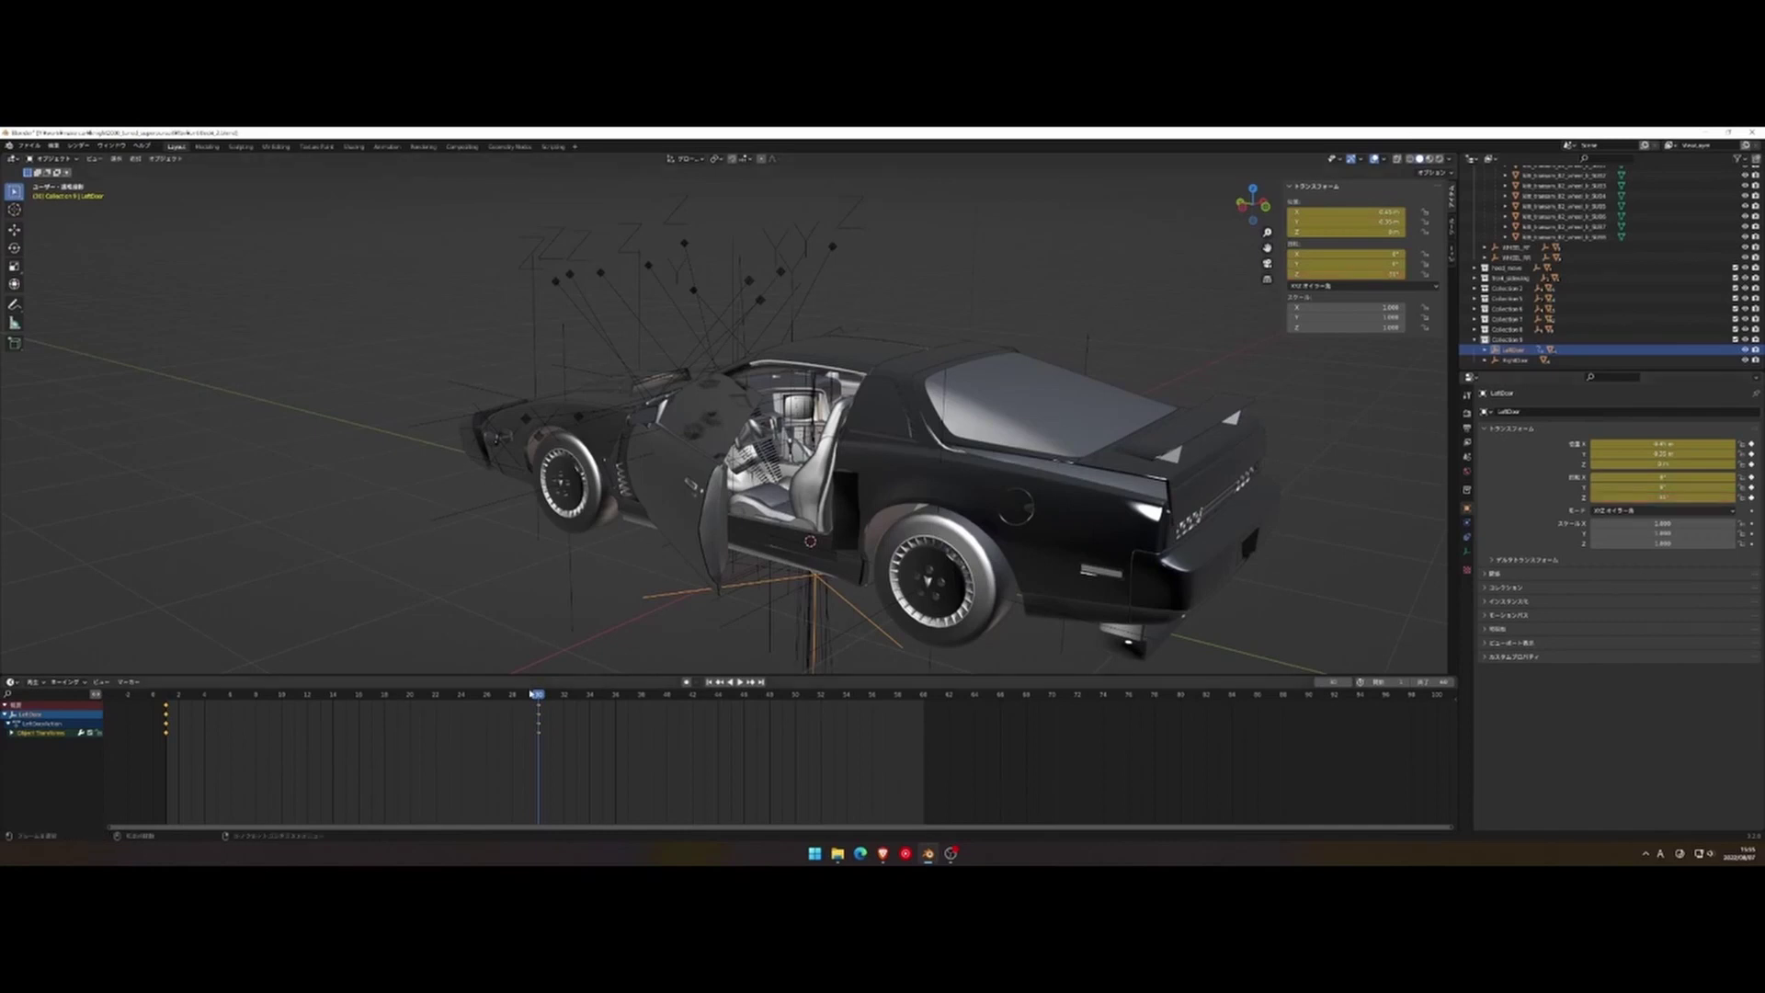
Step: At frame 15, adjust LeftDoor's Location X and key the location
mouse_move(543, 700)
mouse_down()
mouse_move(236, 691)
mouse_move(540, 718)
mouse_move(350, 721)
mouse_up()
mouse_move(532, 636)
middle_down()
mouse_move(611, 619)
mouse_move(655, 639)
middle_up()
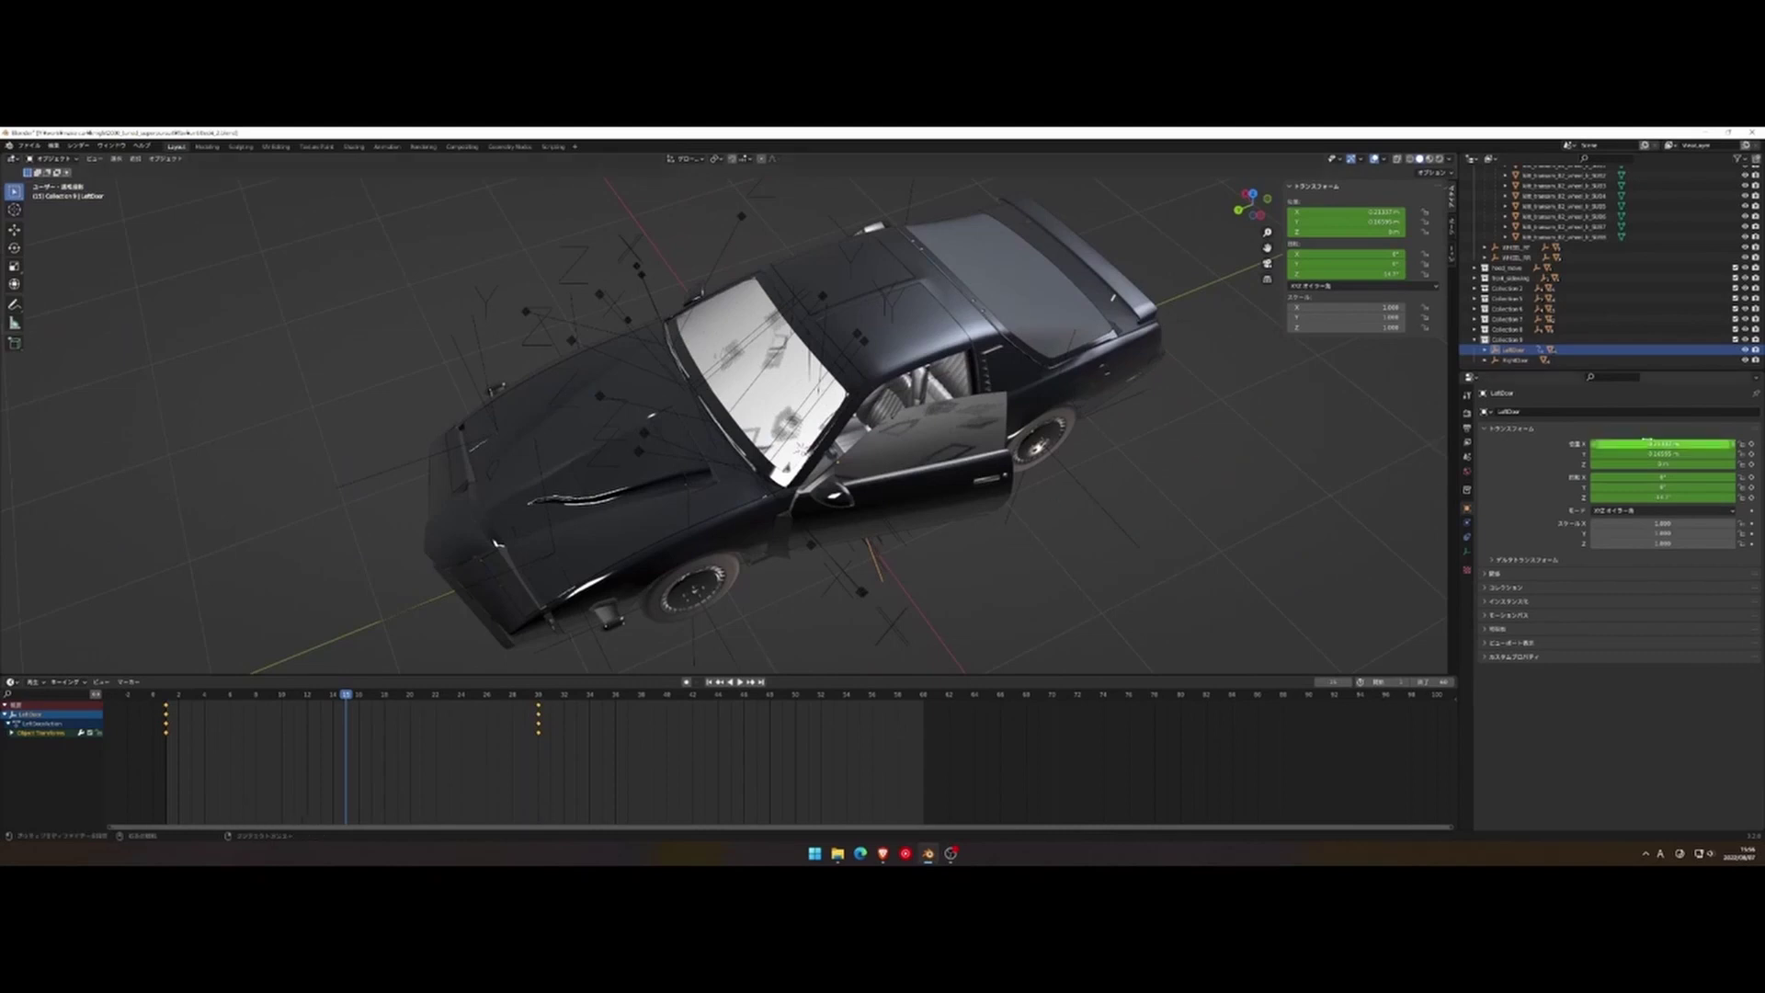
mouse_move(1663, 444)
mouse_down()
mouse_move(1628, 444)
mouse_move(1646, 453)
mouse_up()
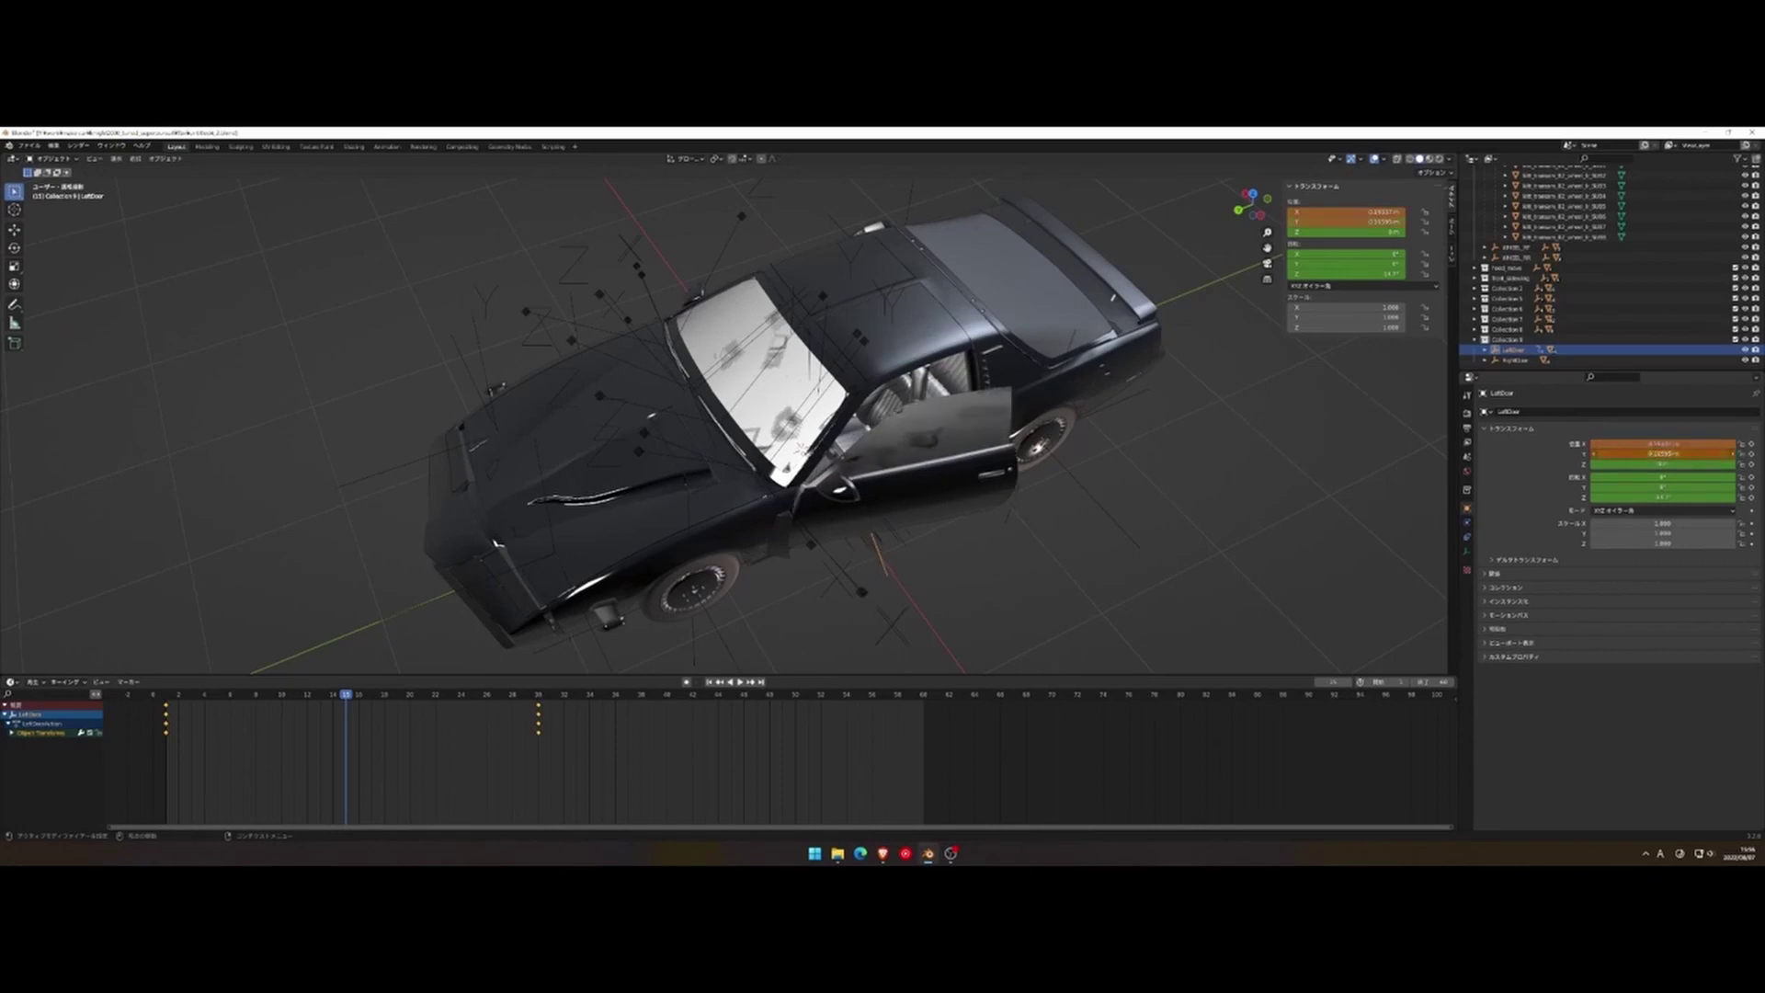
click(1752, 453)
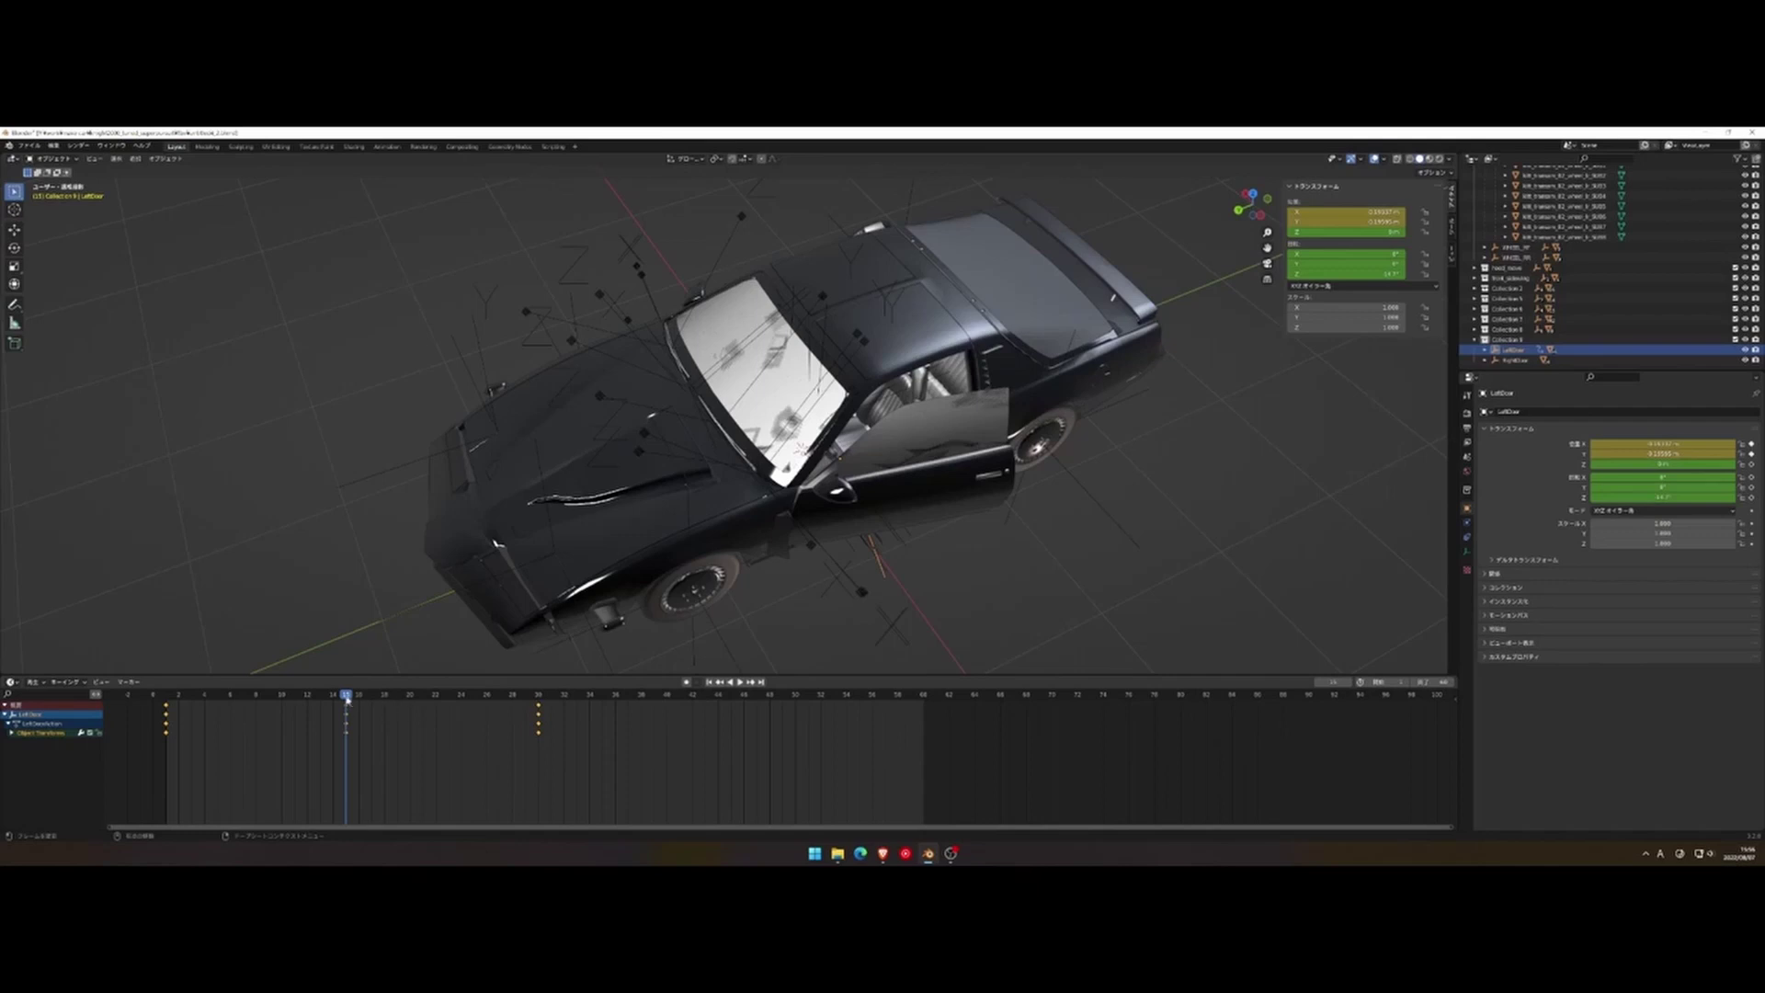
Step: Play back the door animation and scrub to the open pose at frame 30
mouse_move(347, 700)
mouse_down()
mouse_move(540, 711)
mouse_move(166, 724)
mouse_up()
key(space)
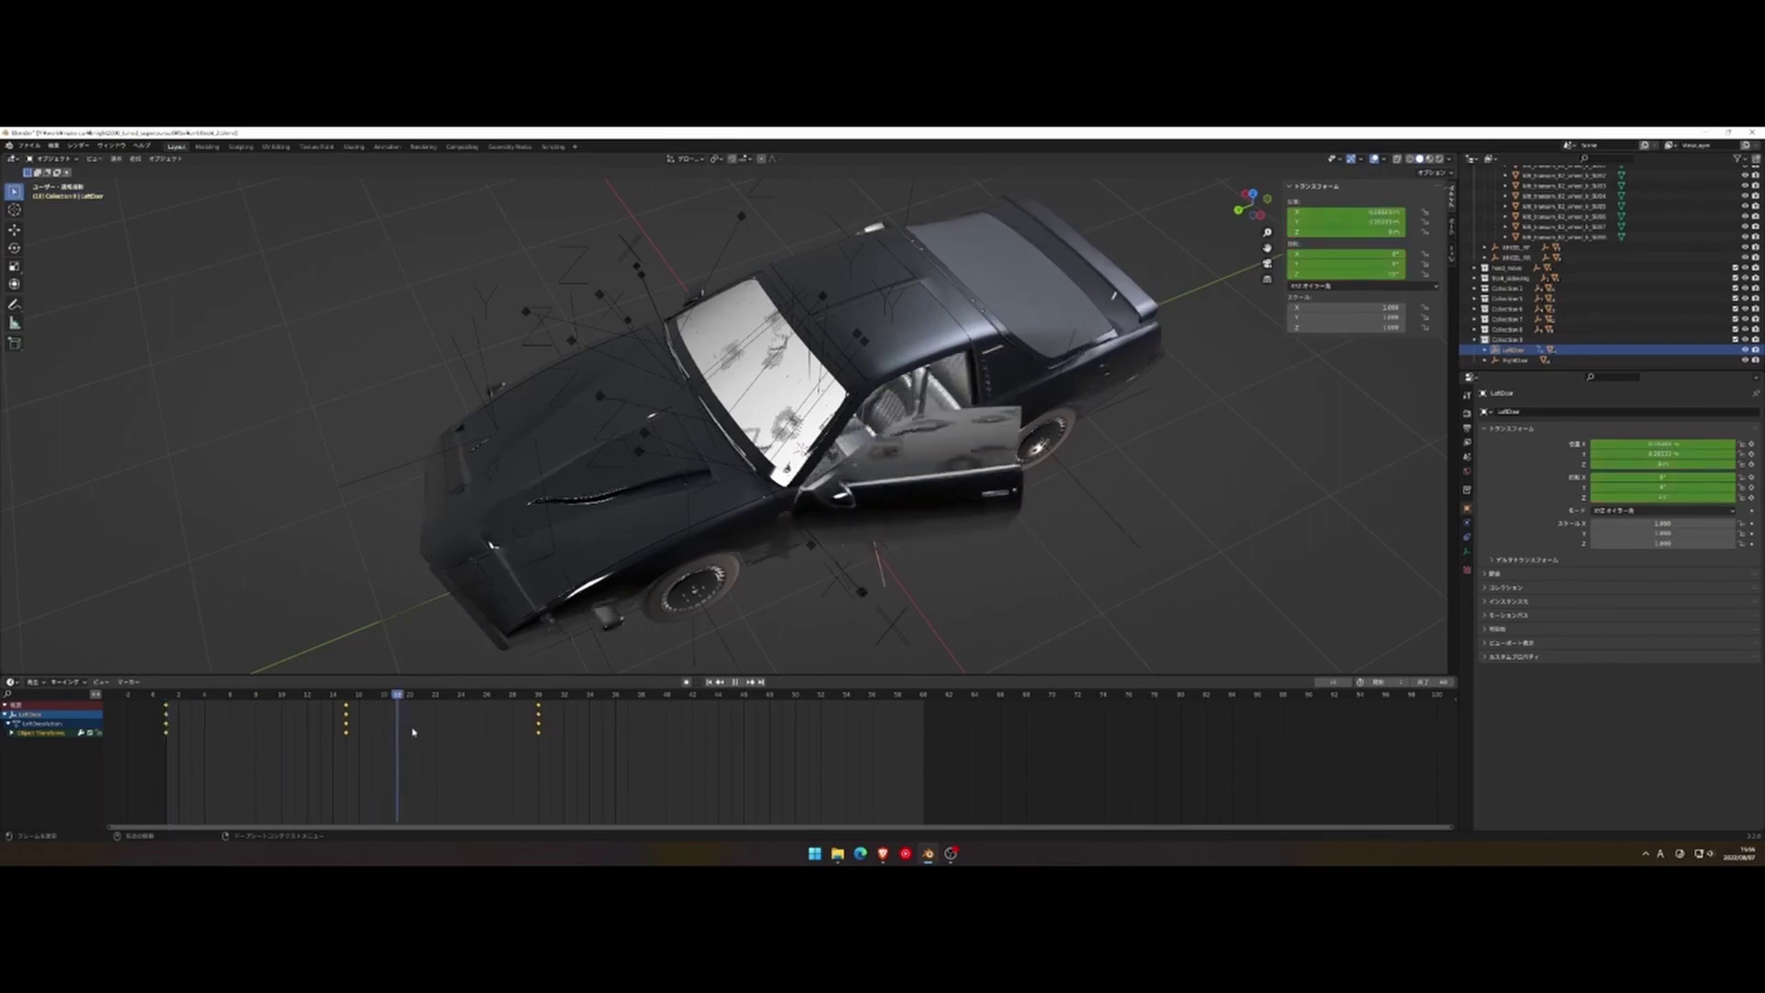
mouse_move(413, 732)
mouse_down()
mouse_move(538, 738)
mouse_move(174, 739)
mouse_move(536, 740)
mouse_up()
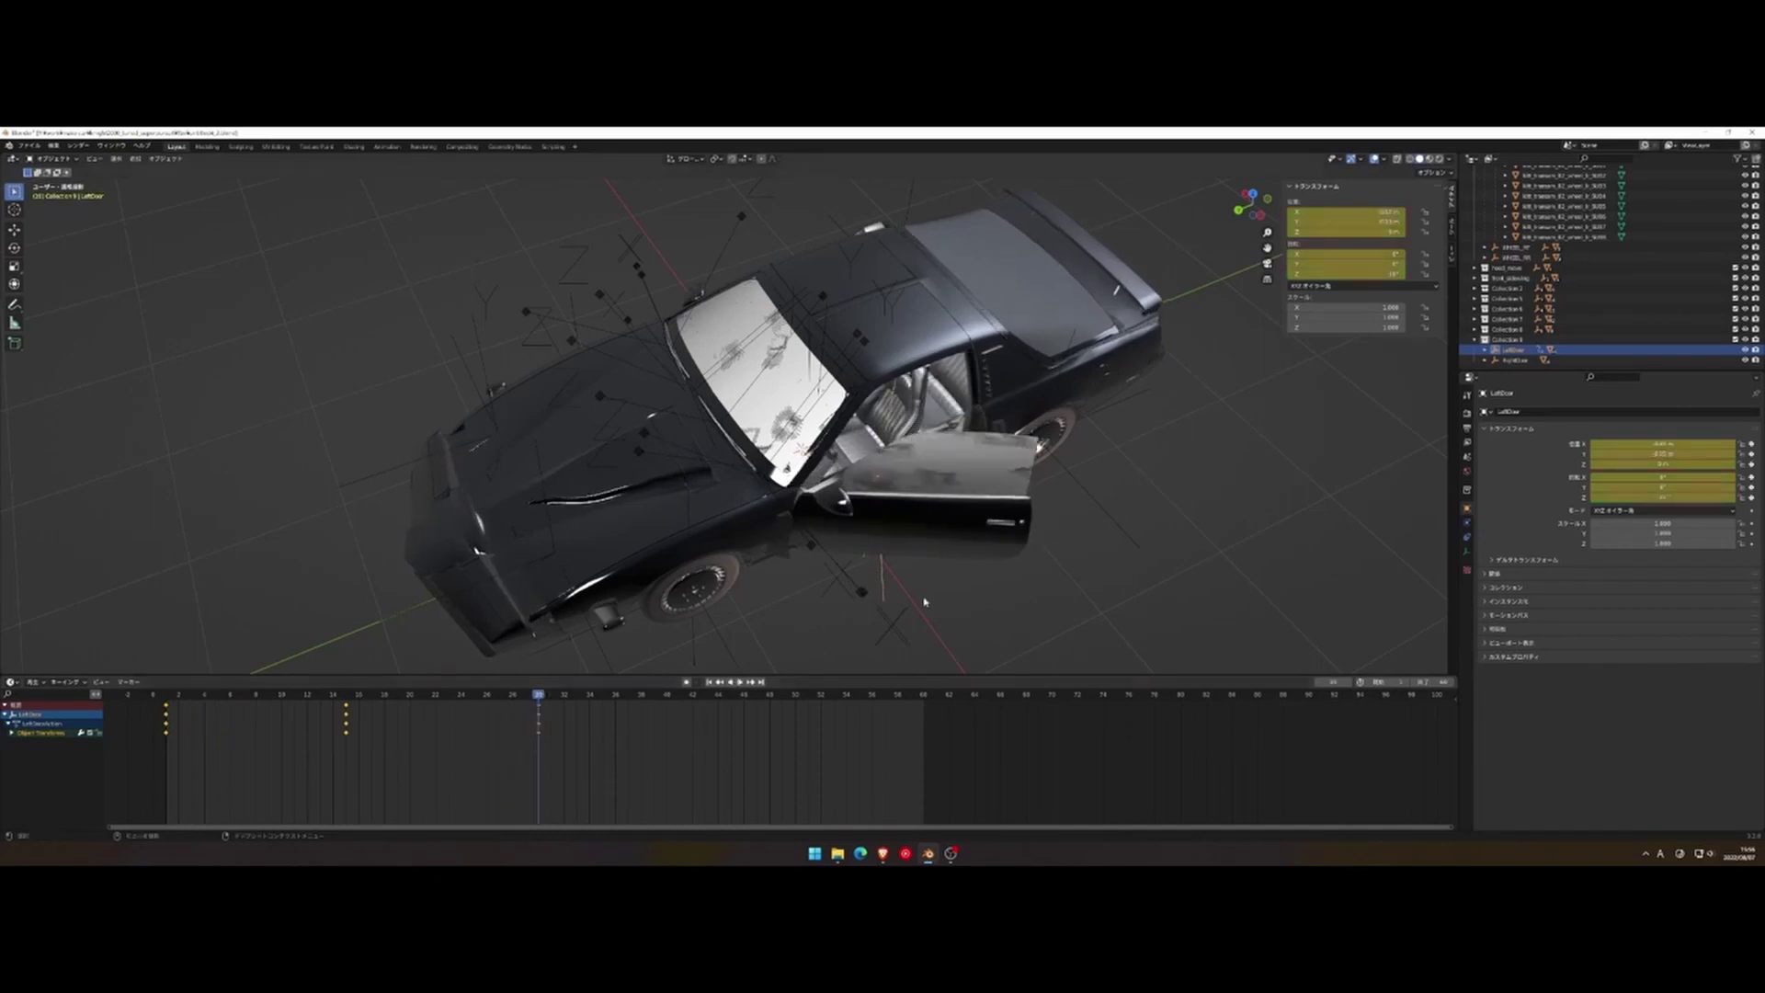
Step: Delete the car collection's hierarchy so only the two doors remain
scroll(1563, 266, up, 5)
click(1505, 183)
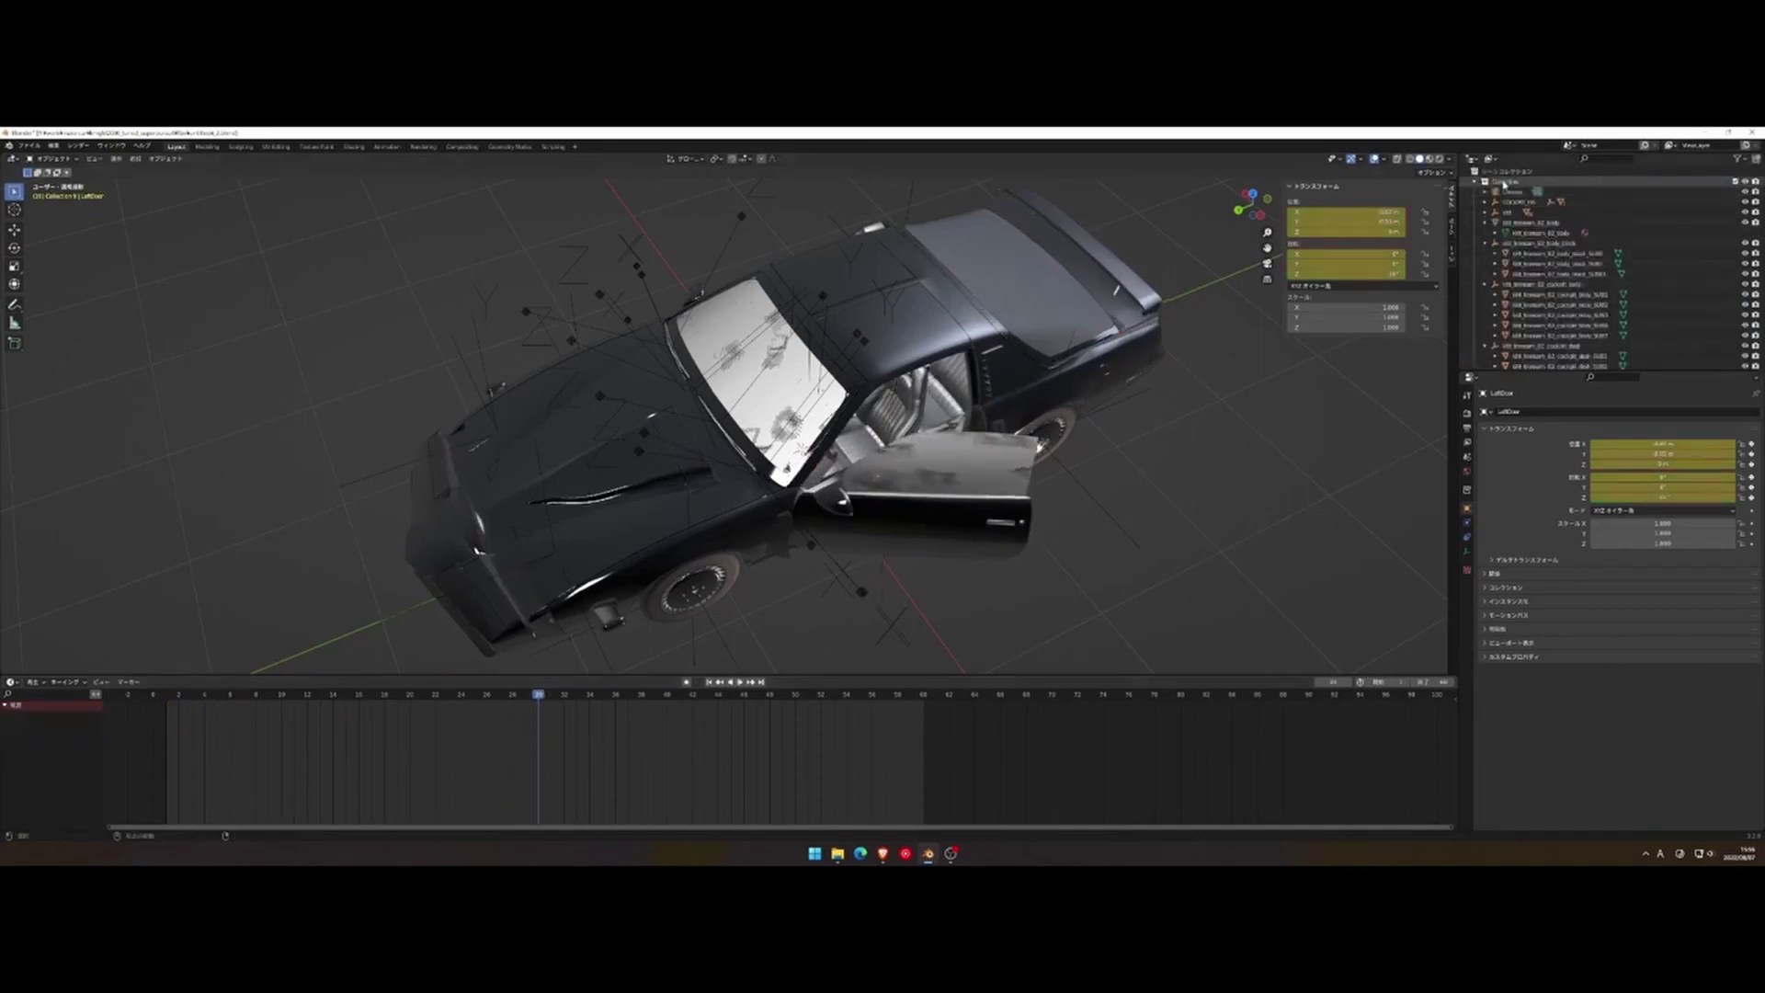
right_click(1505, 182)
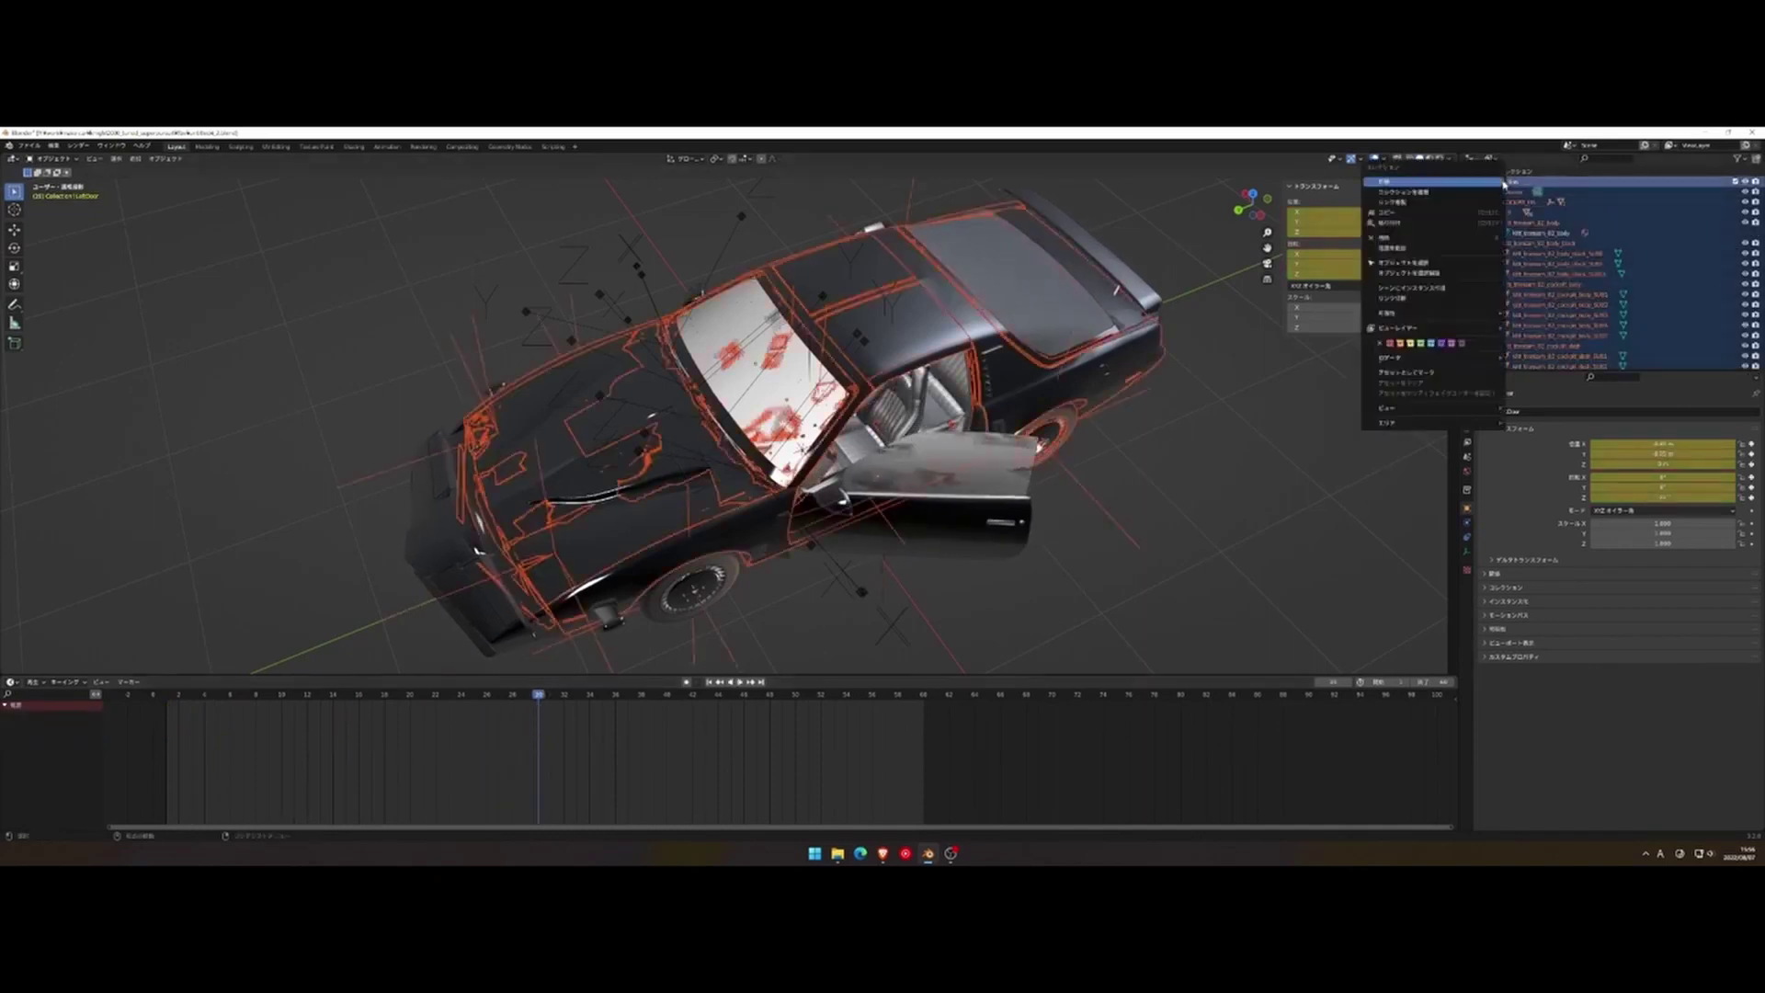
click(1449, 250)
Step: Preview the door animation and stop it back at frame 1
mouse_move(1087, 300)
middle_down()
mouse_move(1064, 268)
mouse_move(984, 279)
middle_up()
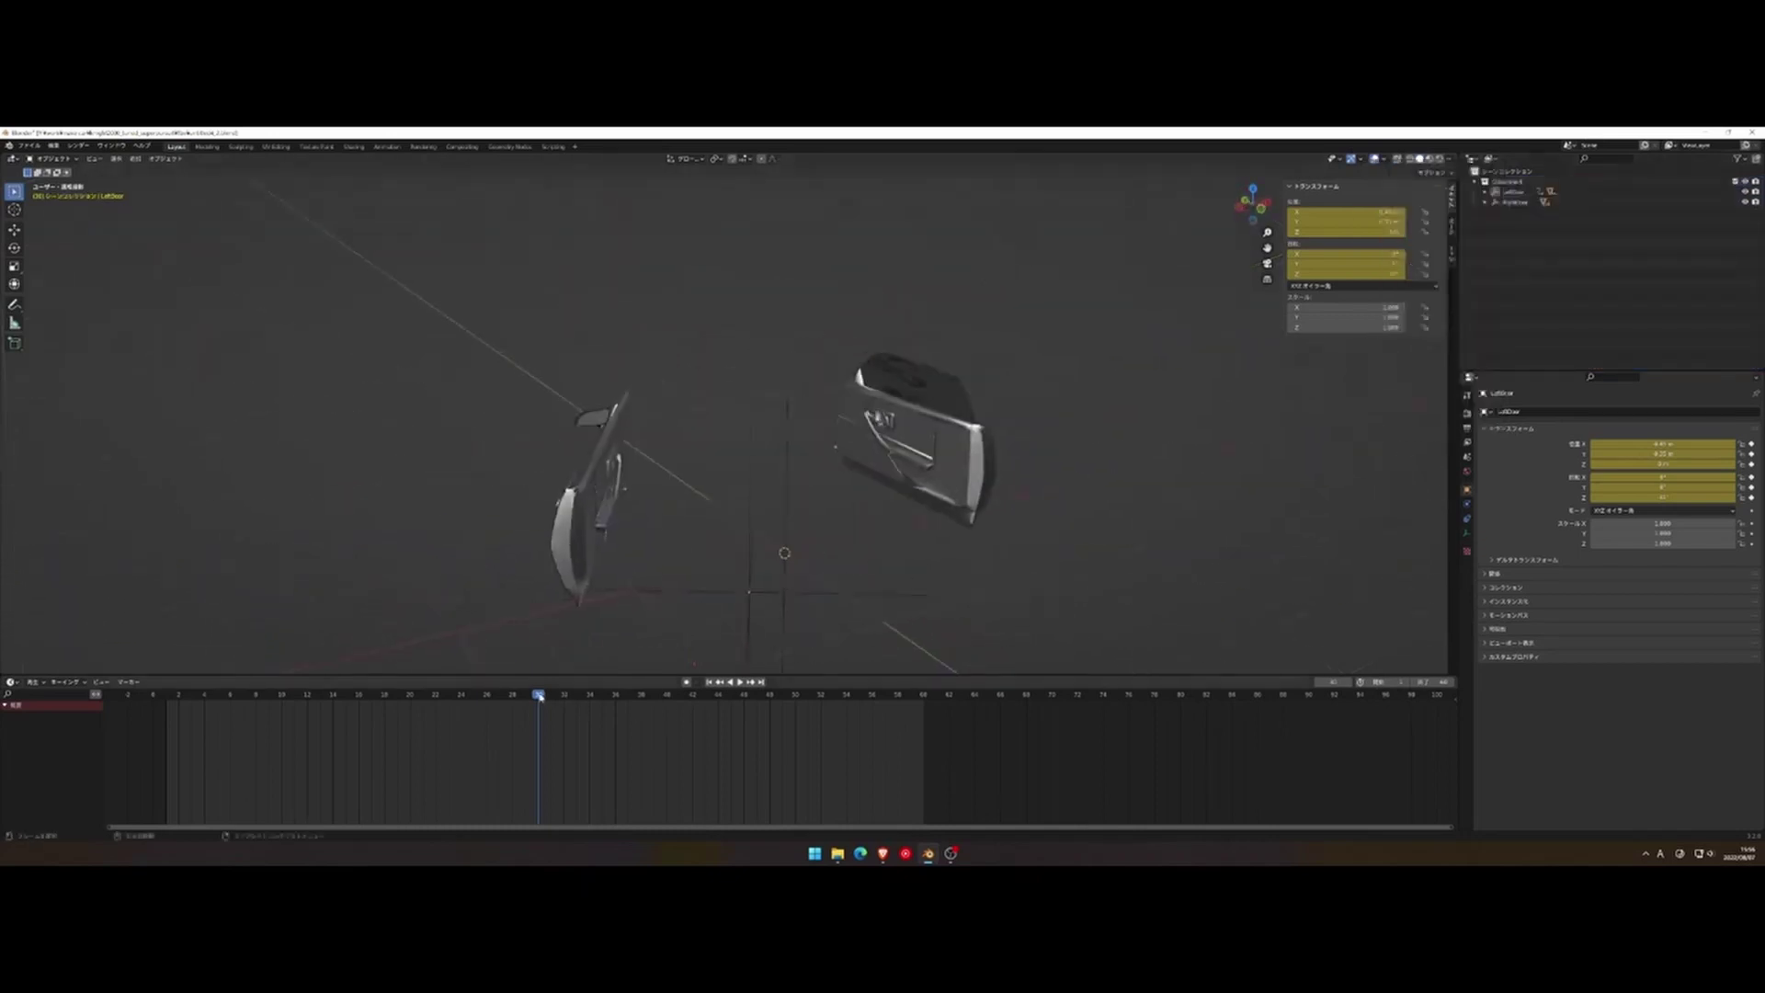
drag(540, 696, 188, 696)
key(space)
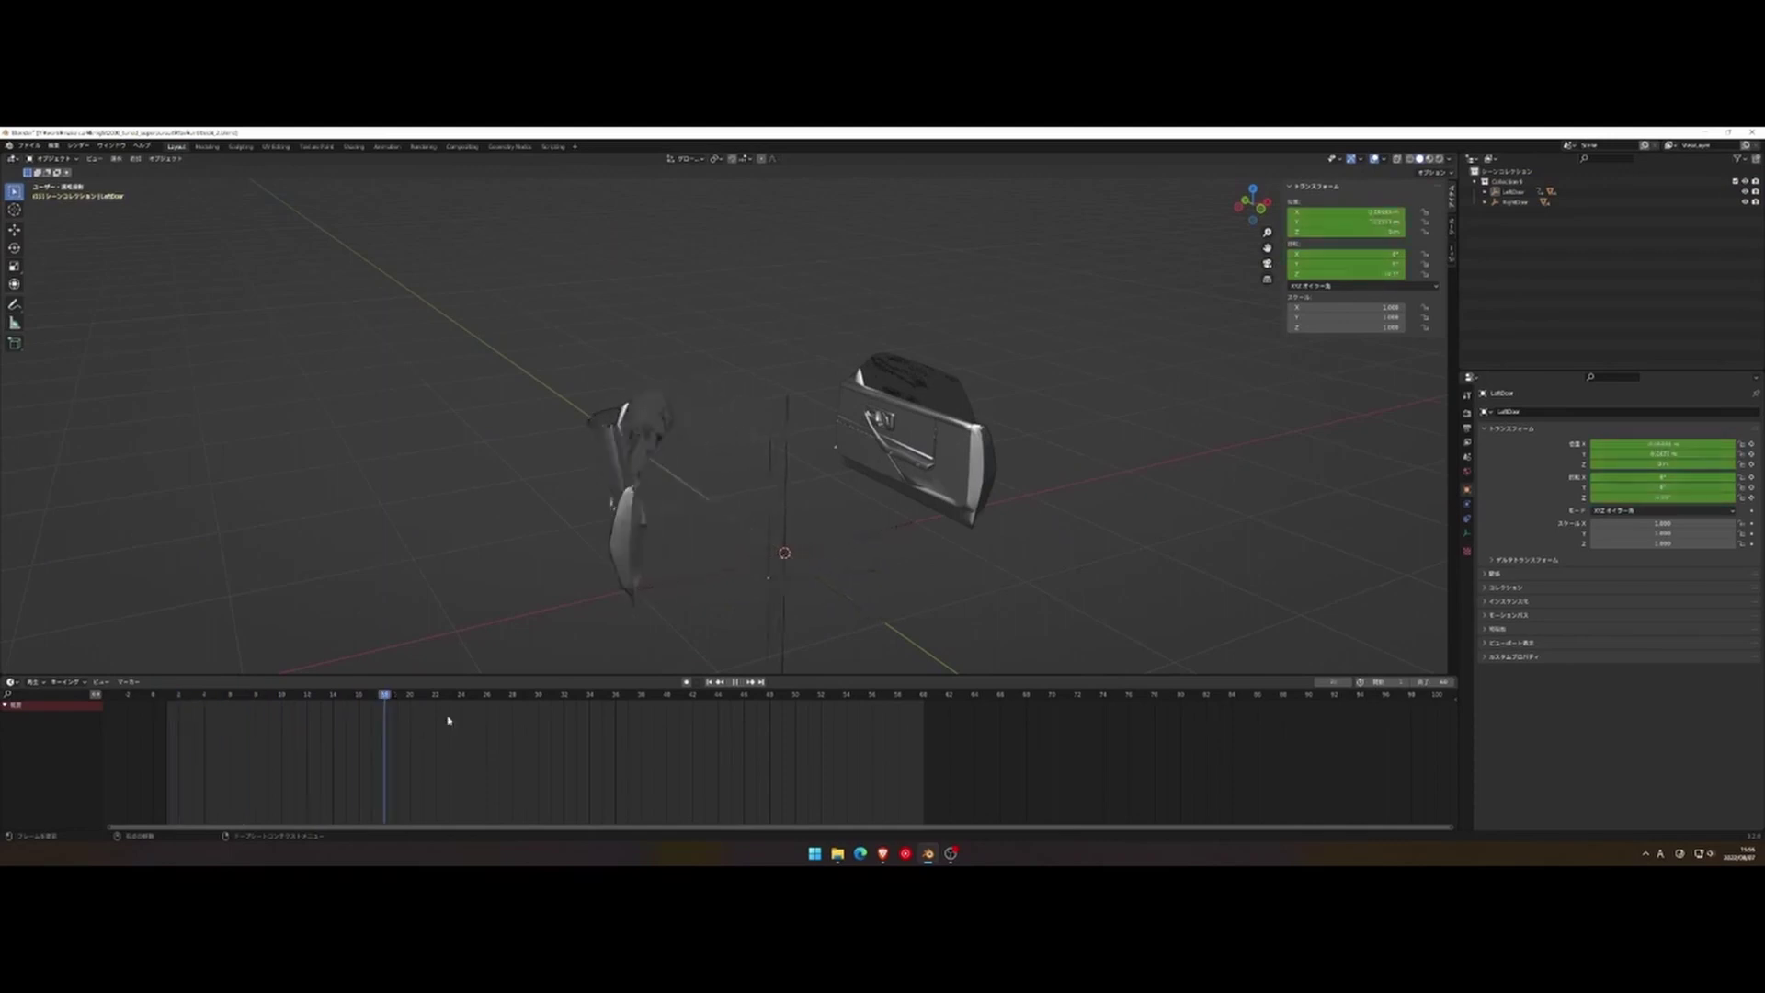
drag(686, 747, 166, 746)
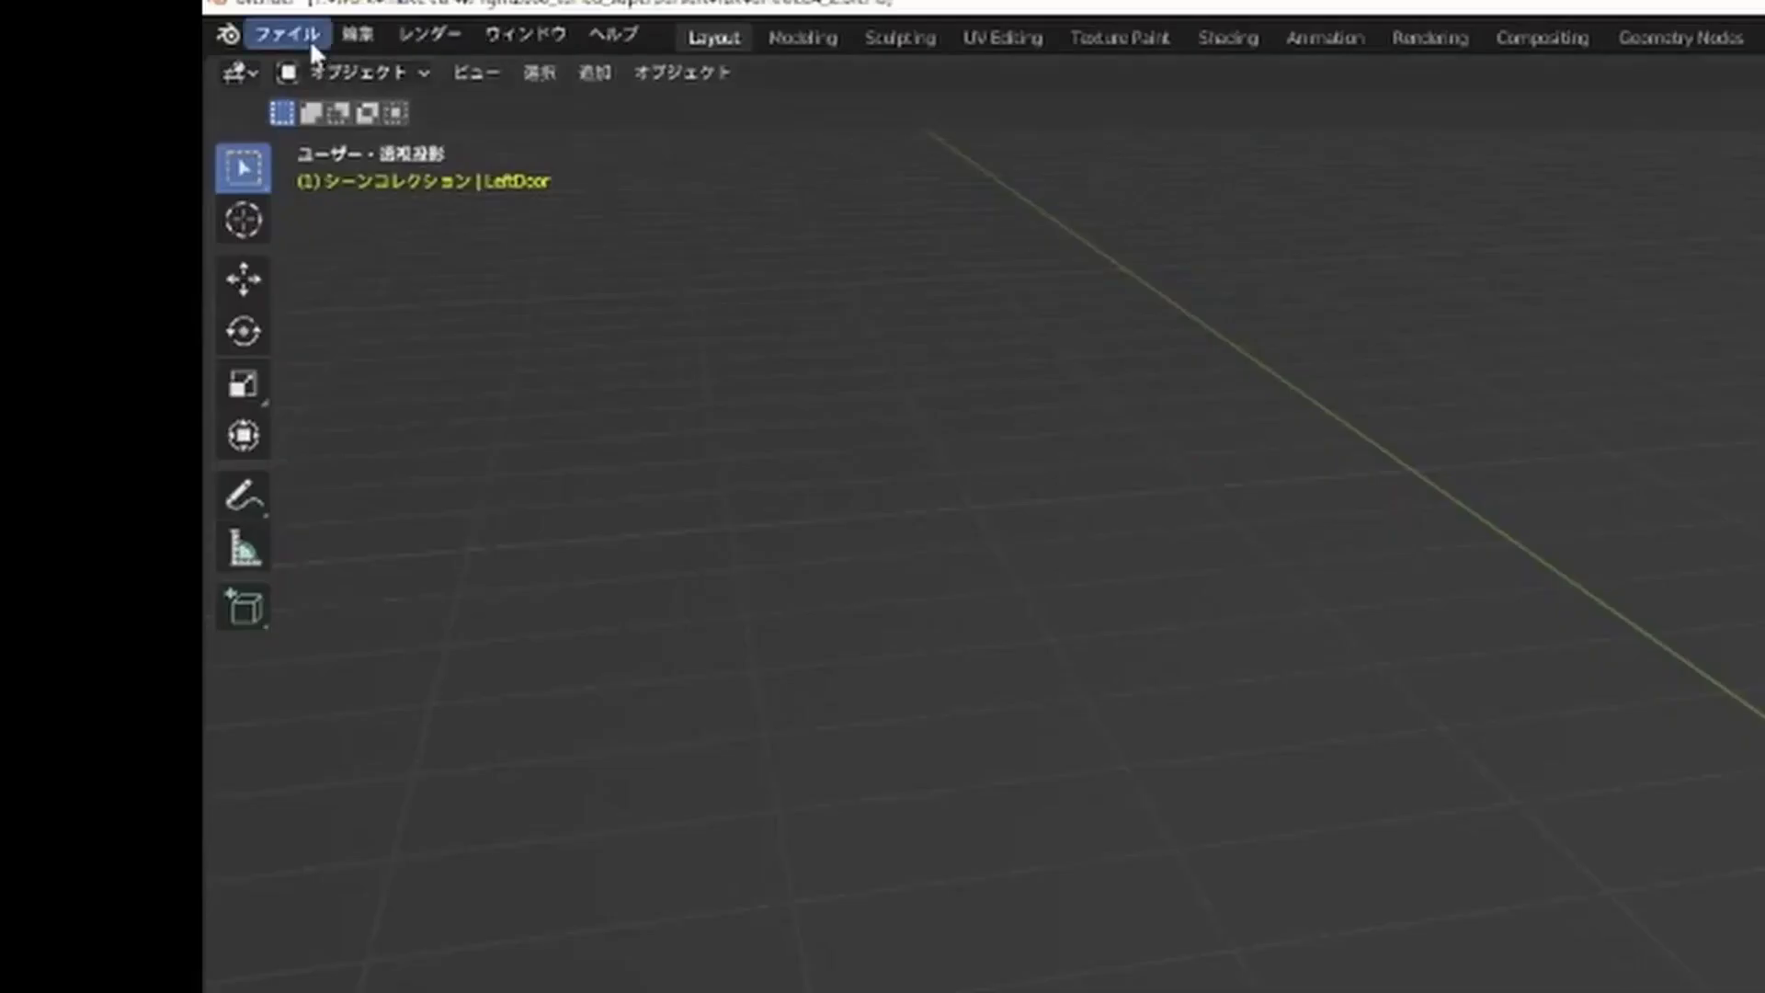
Step: Set up an FBX export with Empty objects only, scale 0.01 and Forward Z
click(303, 37)
mouse_move(431, 465)
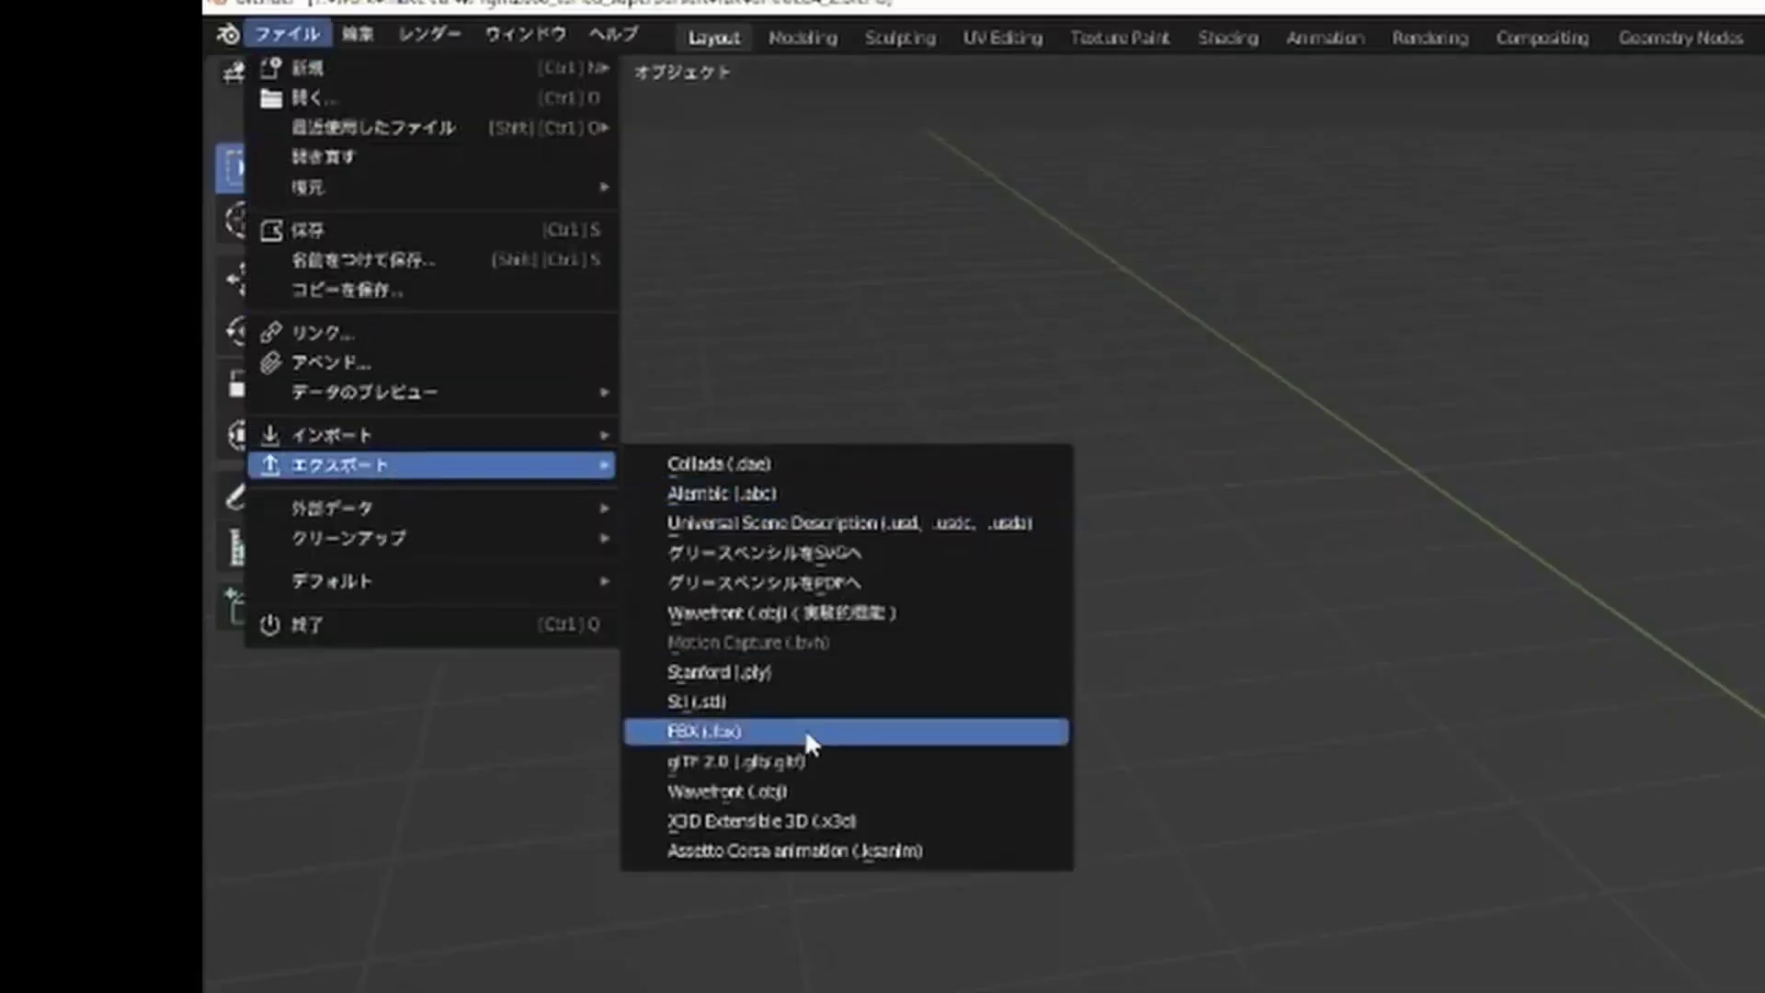
click(803, 729)
click(870, 287)
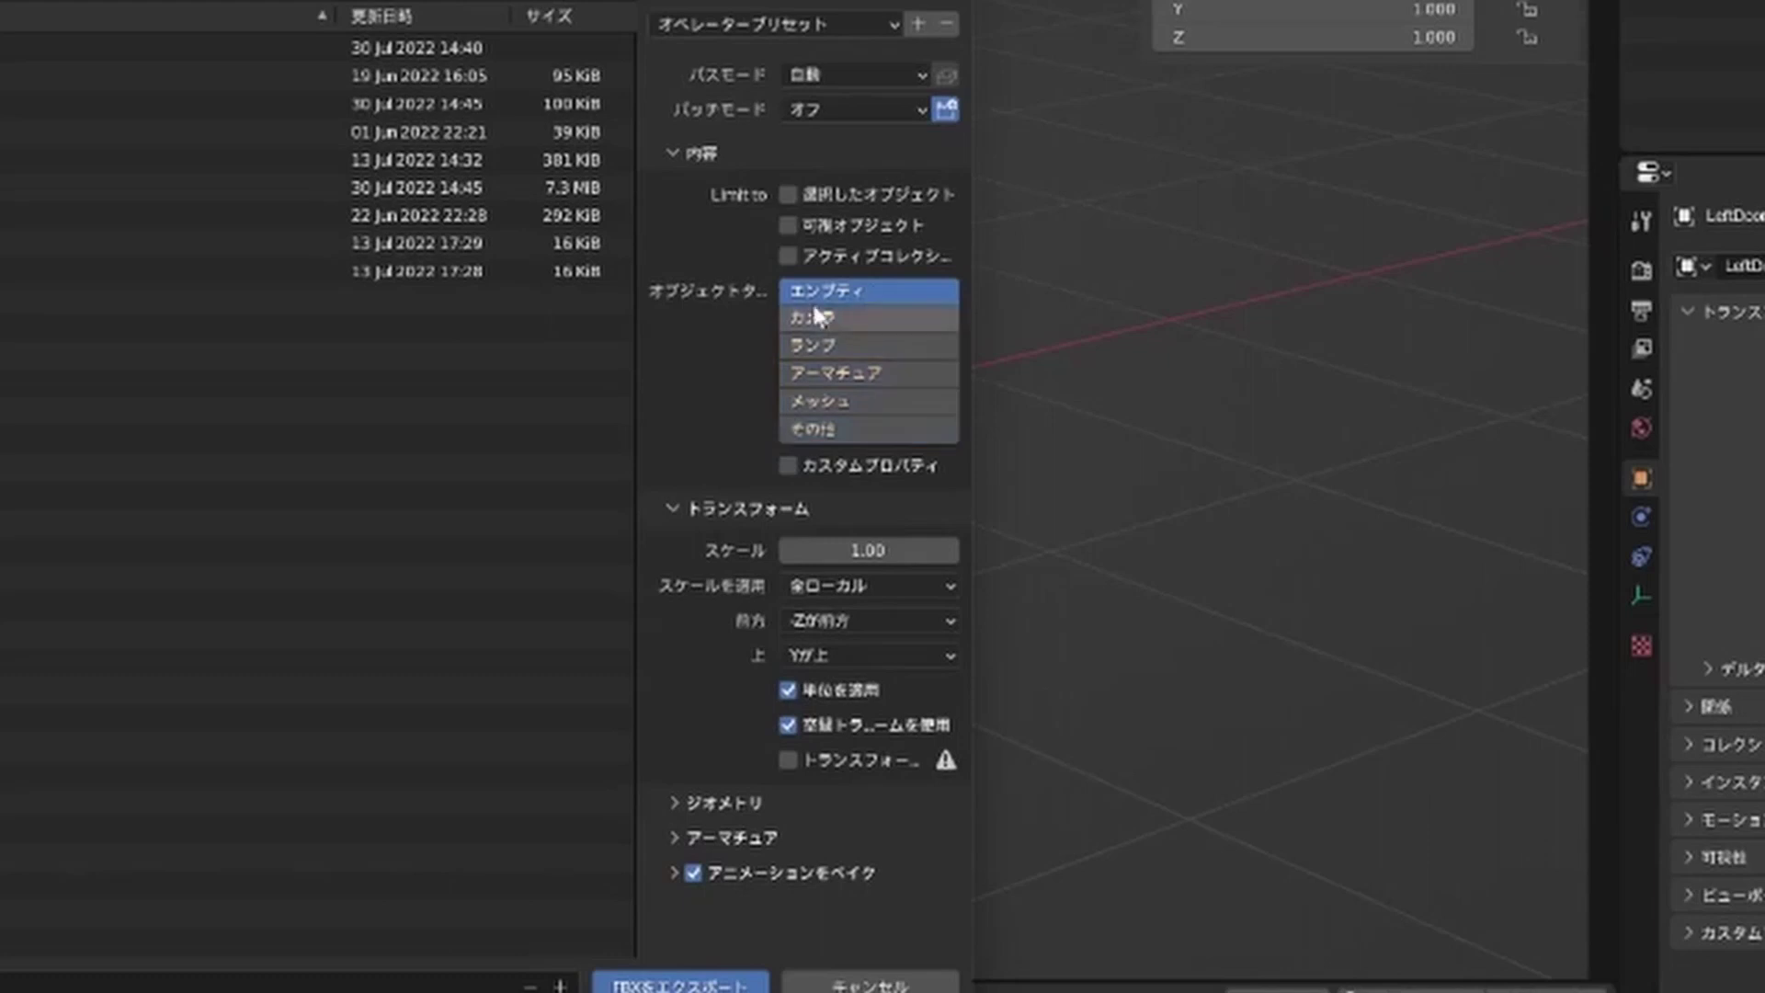
click(818, 551)
text(0.01)
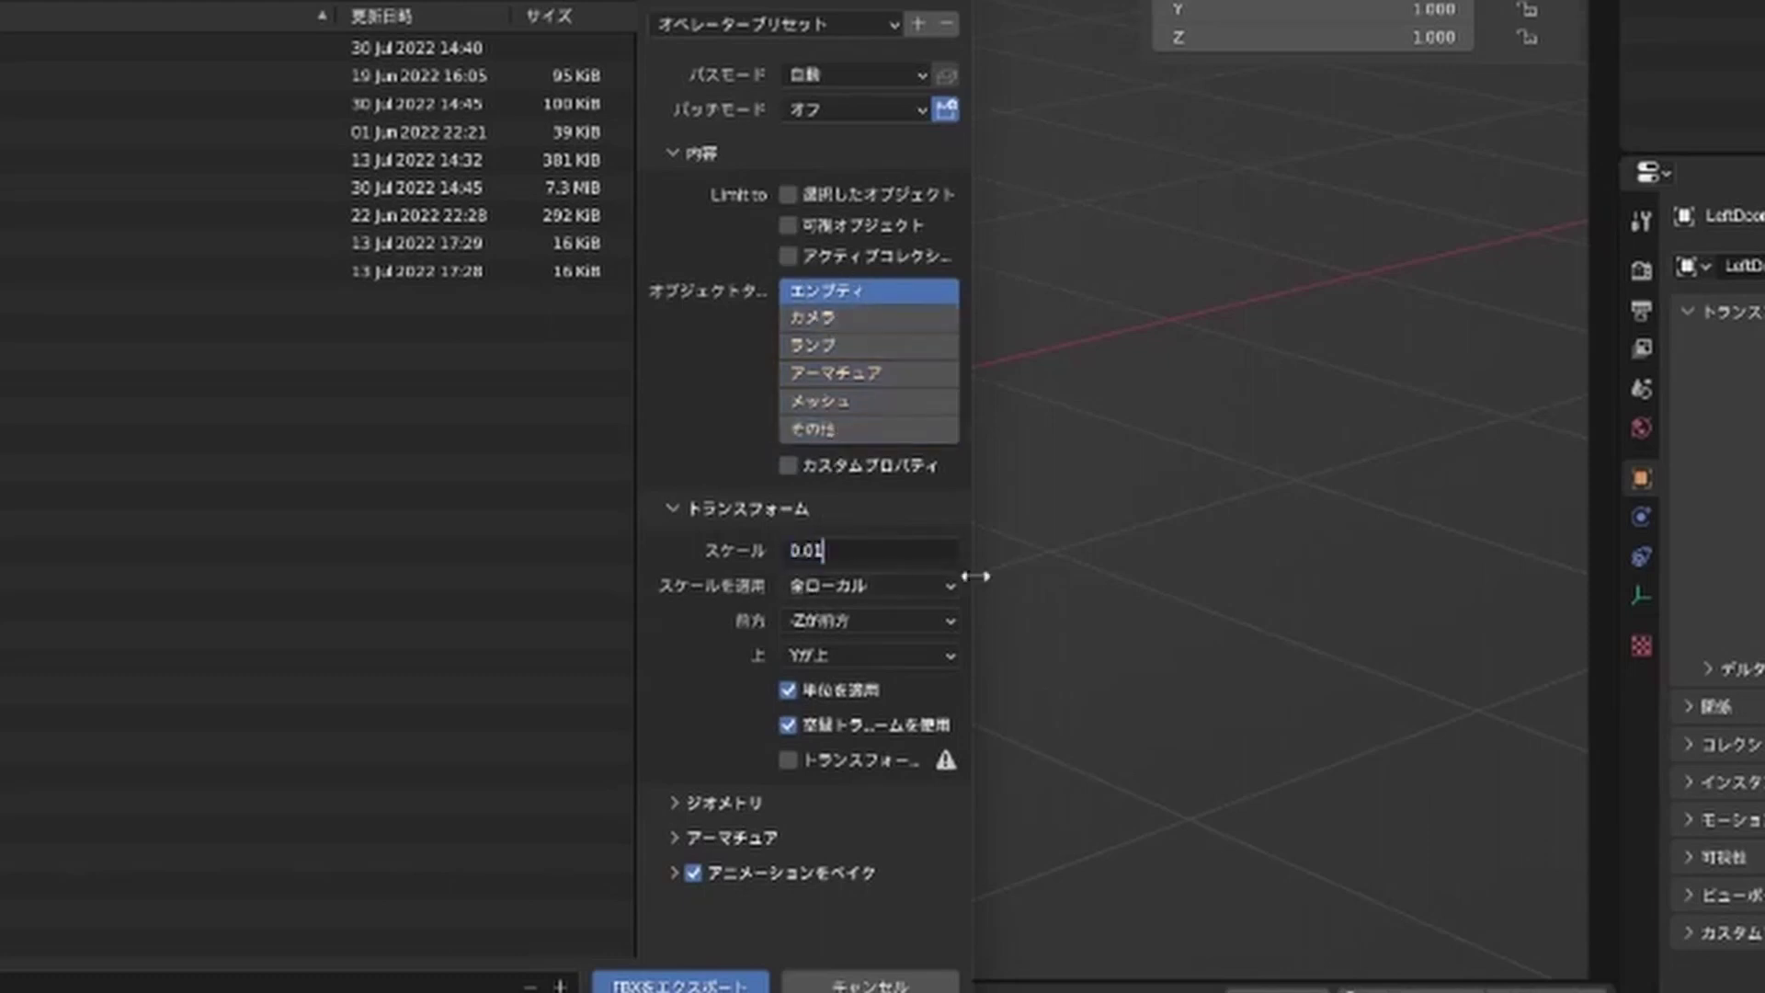
key(Return)
click(869, 619)
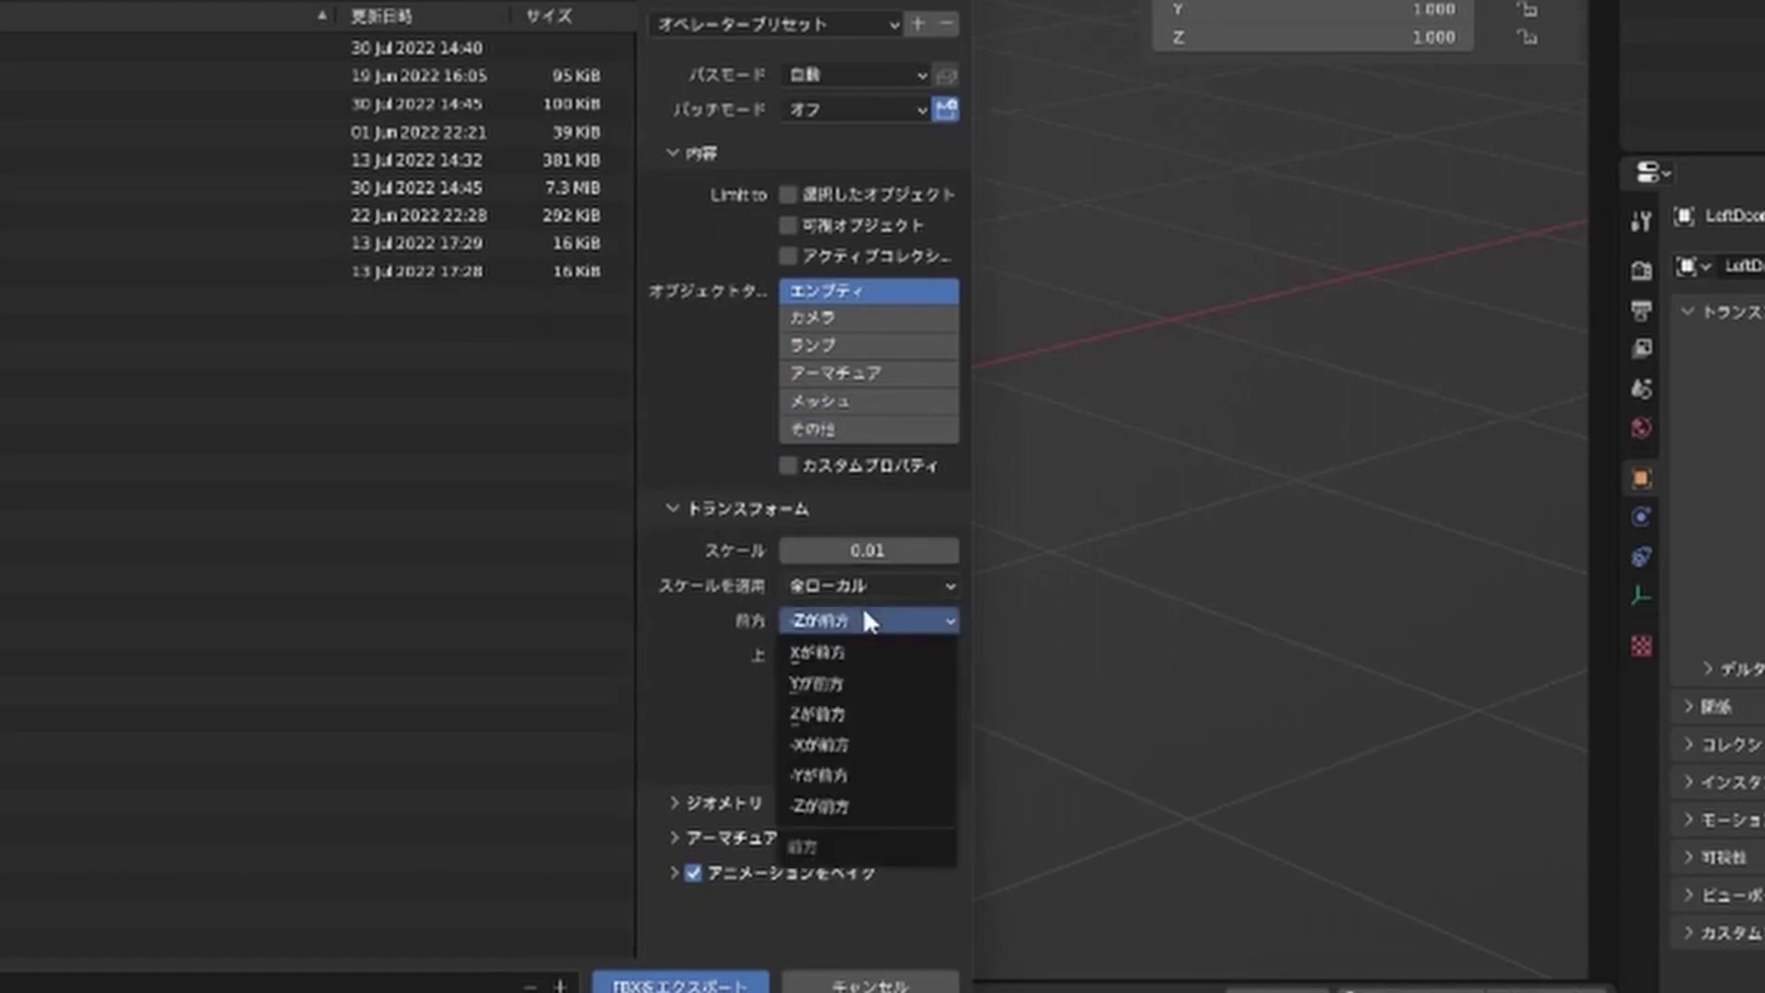
click(848, 716)
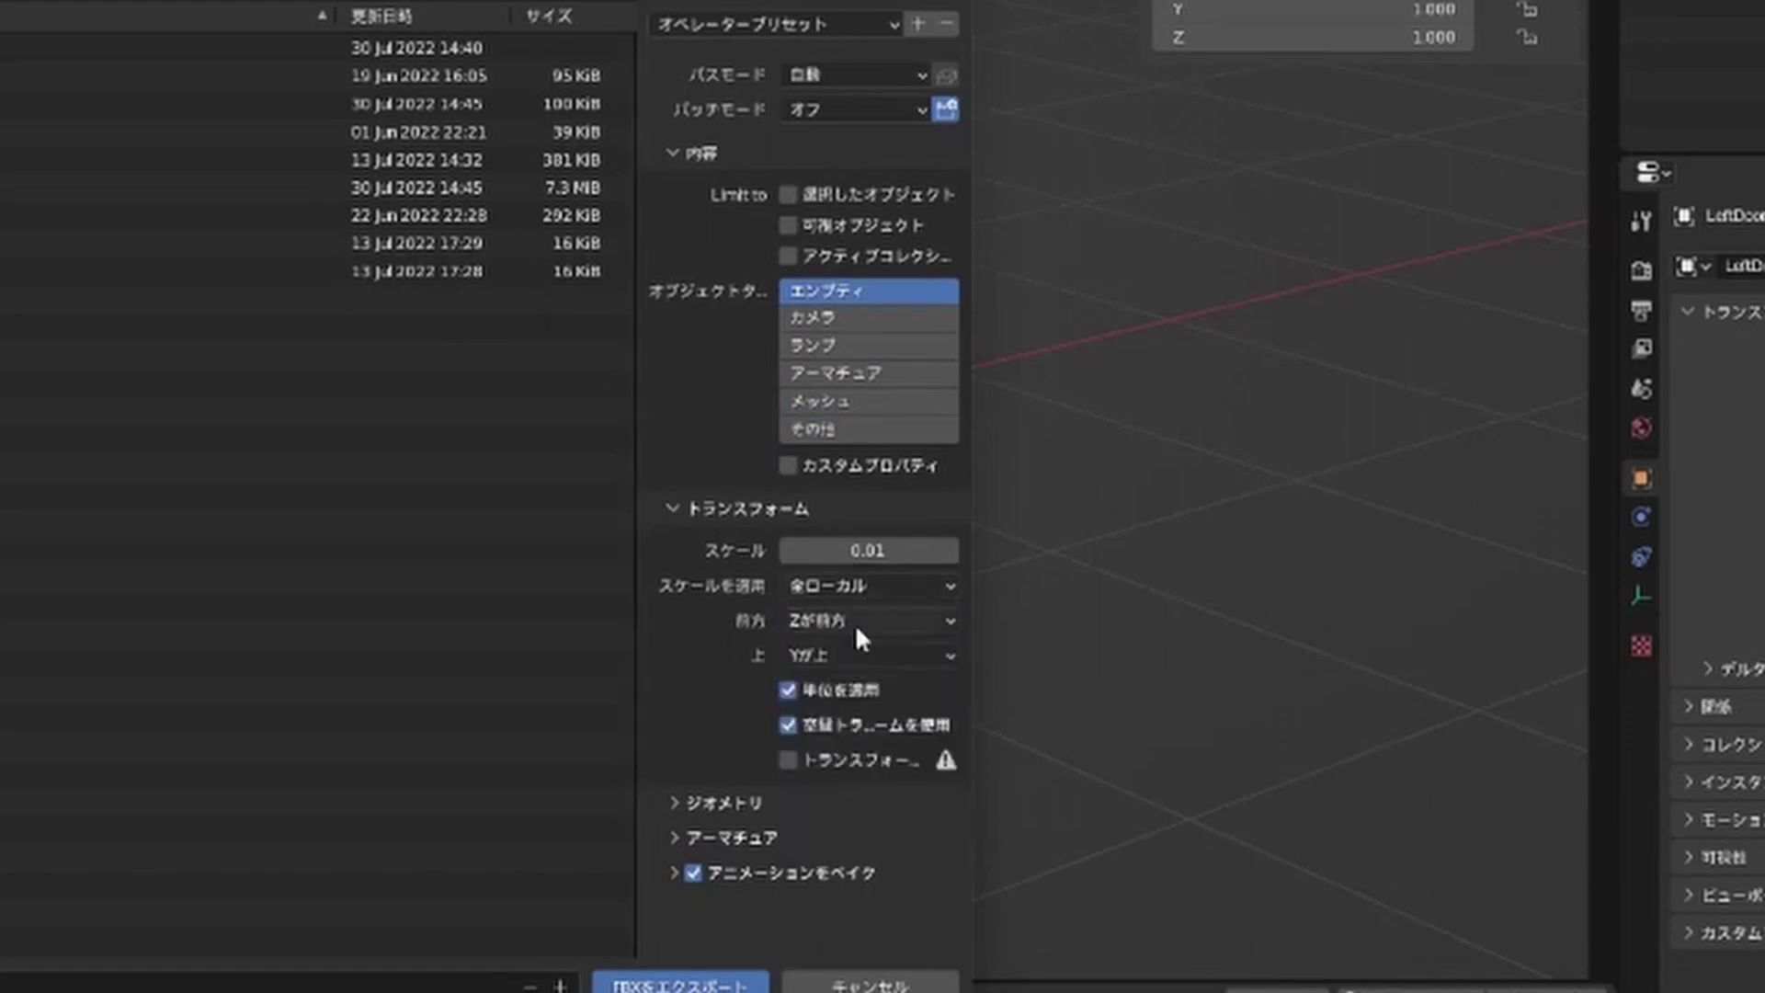
Step: Turn off Force Start/End Keying and export the file as door_Anime.fbx
click(672, 874)
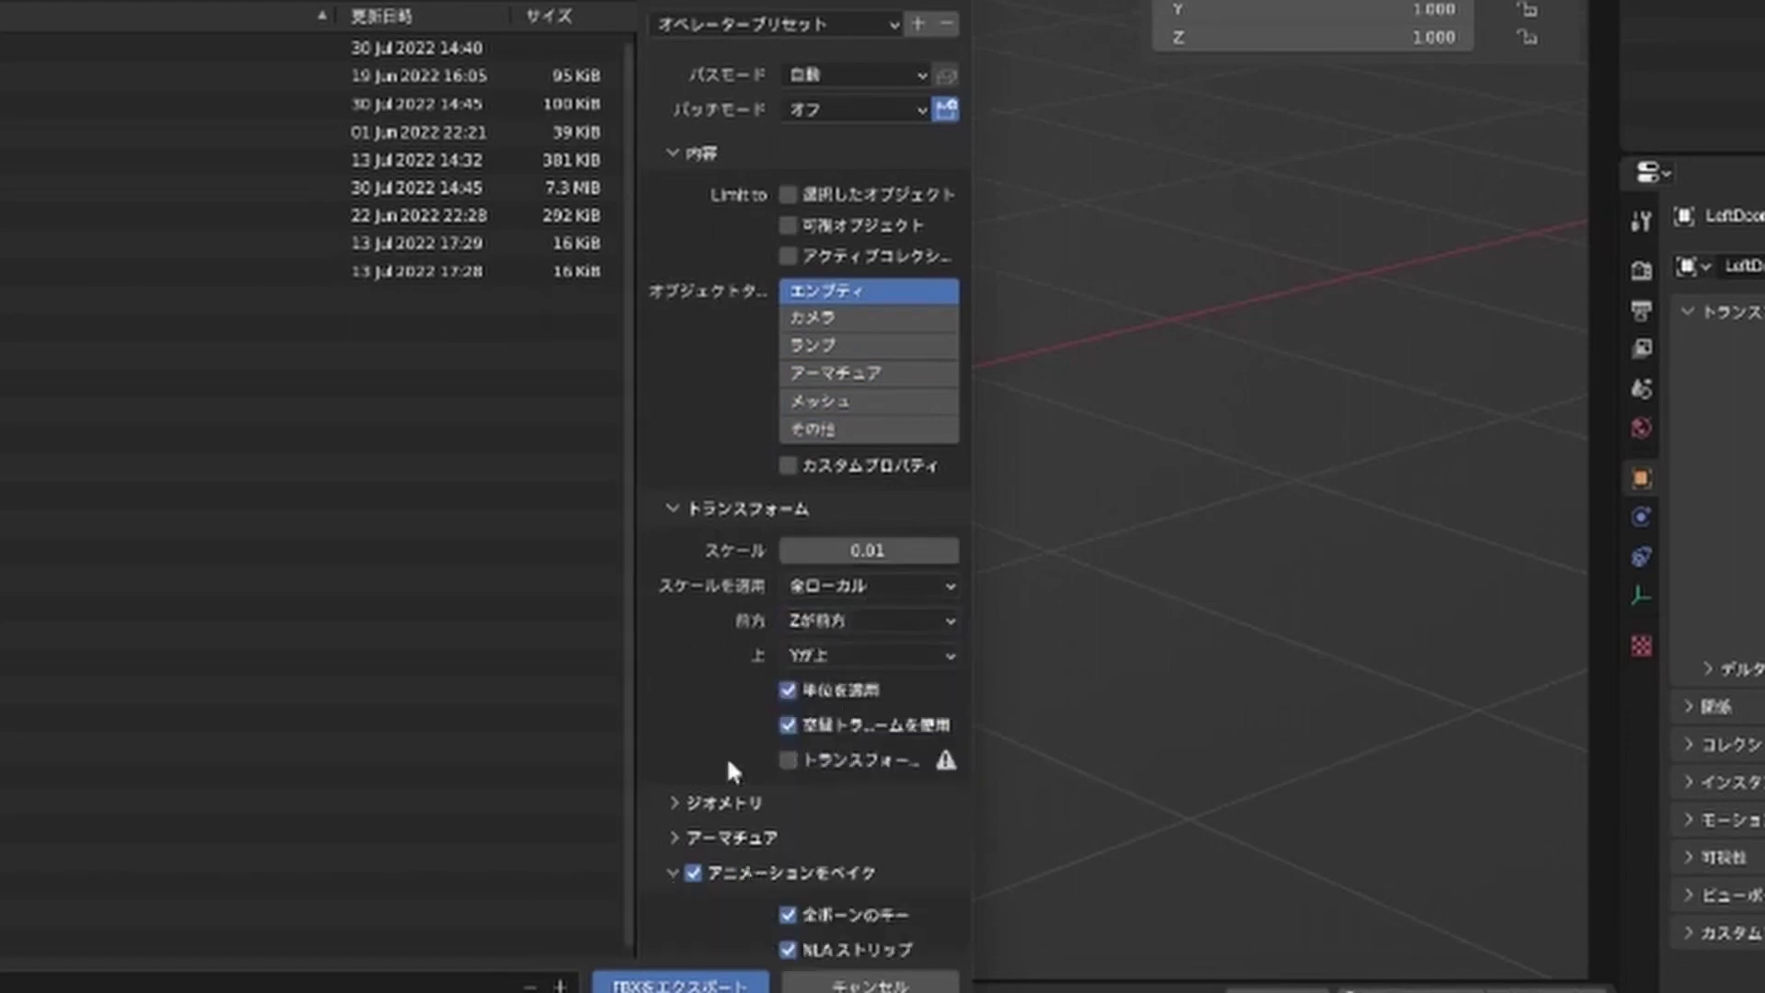
scroll(772, 781, down, 4)
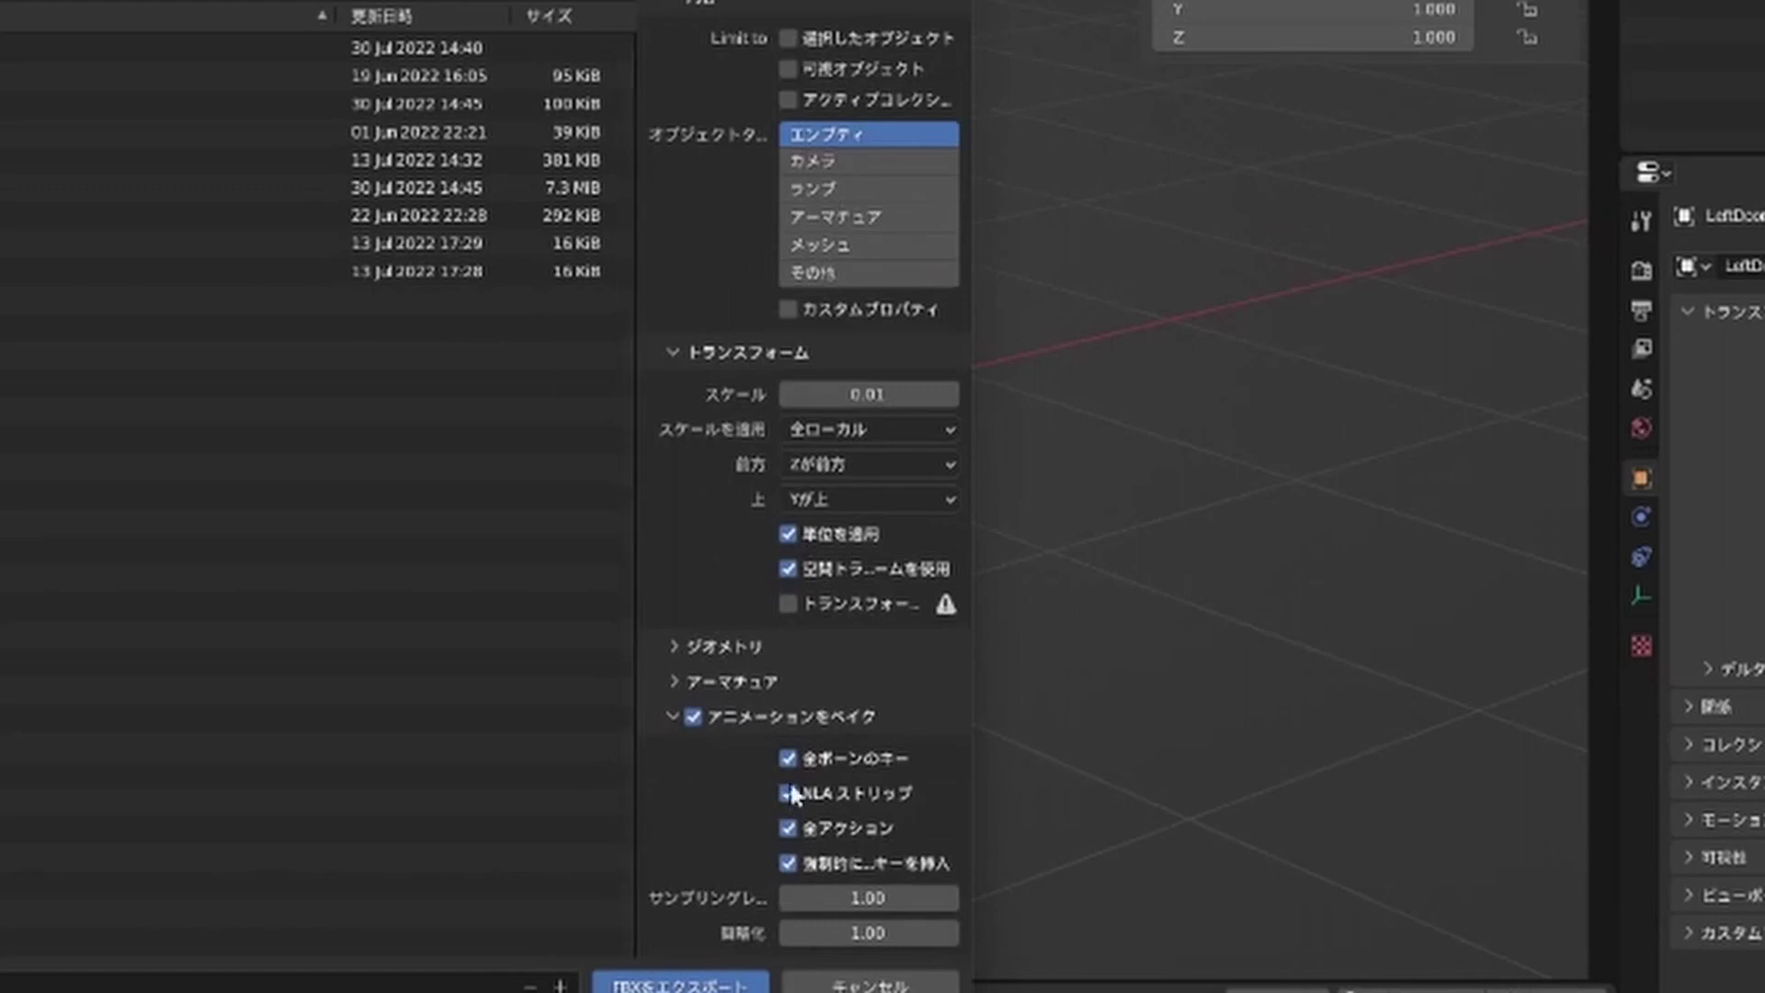
click(787, 864)
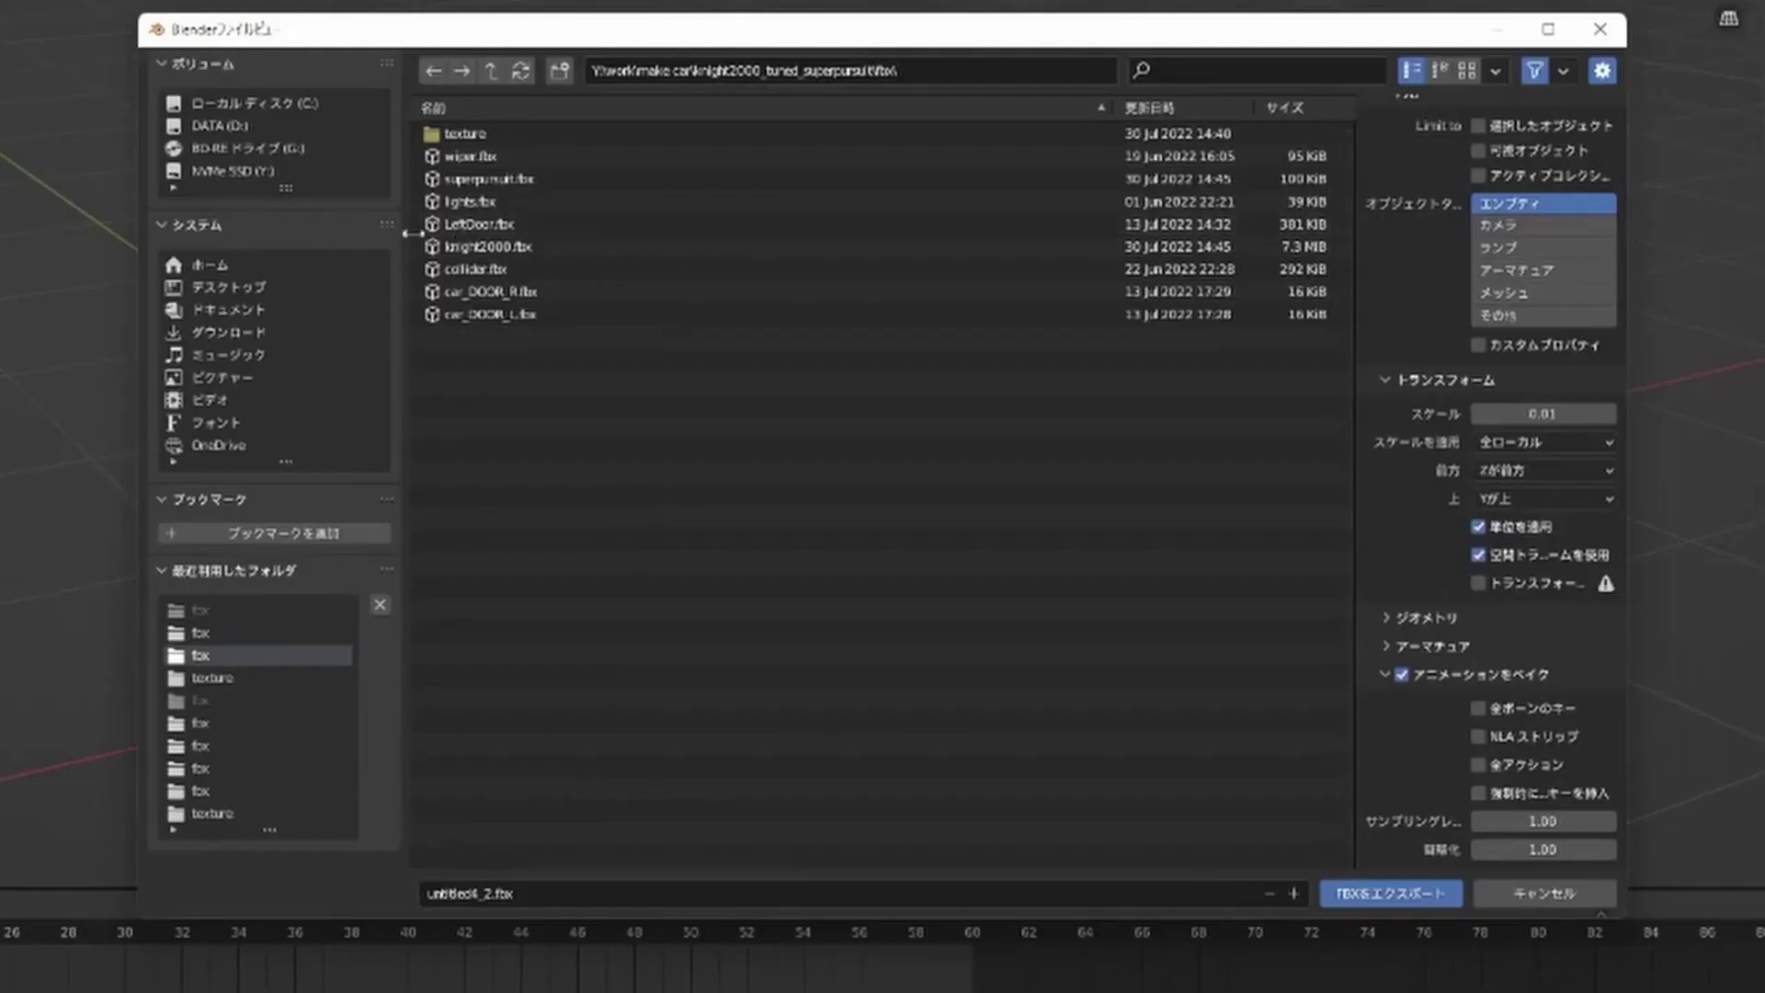
click(578, 892)
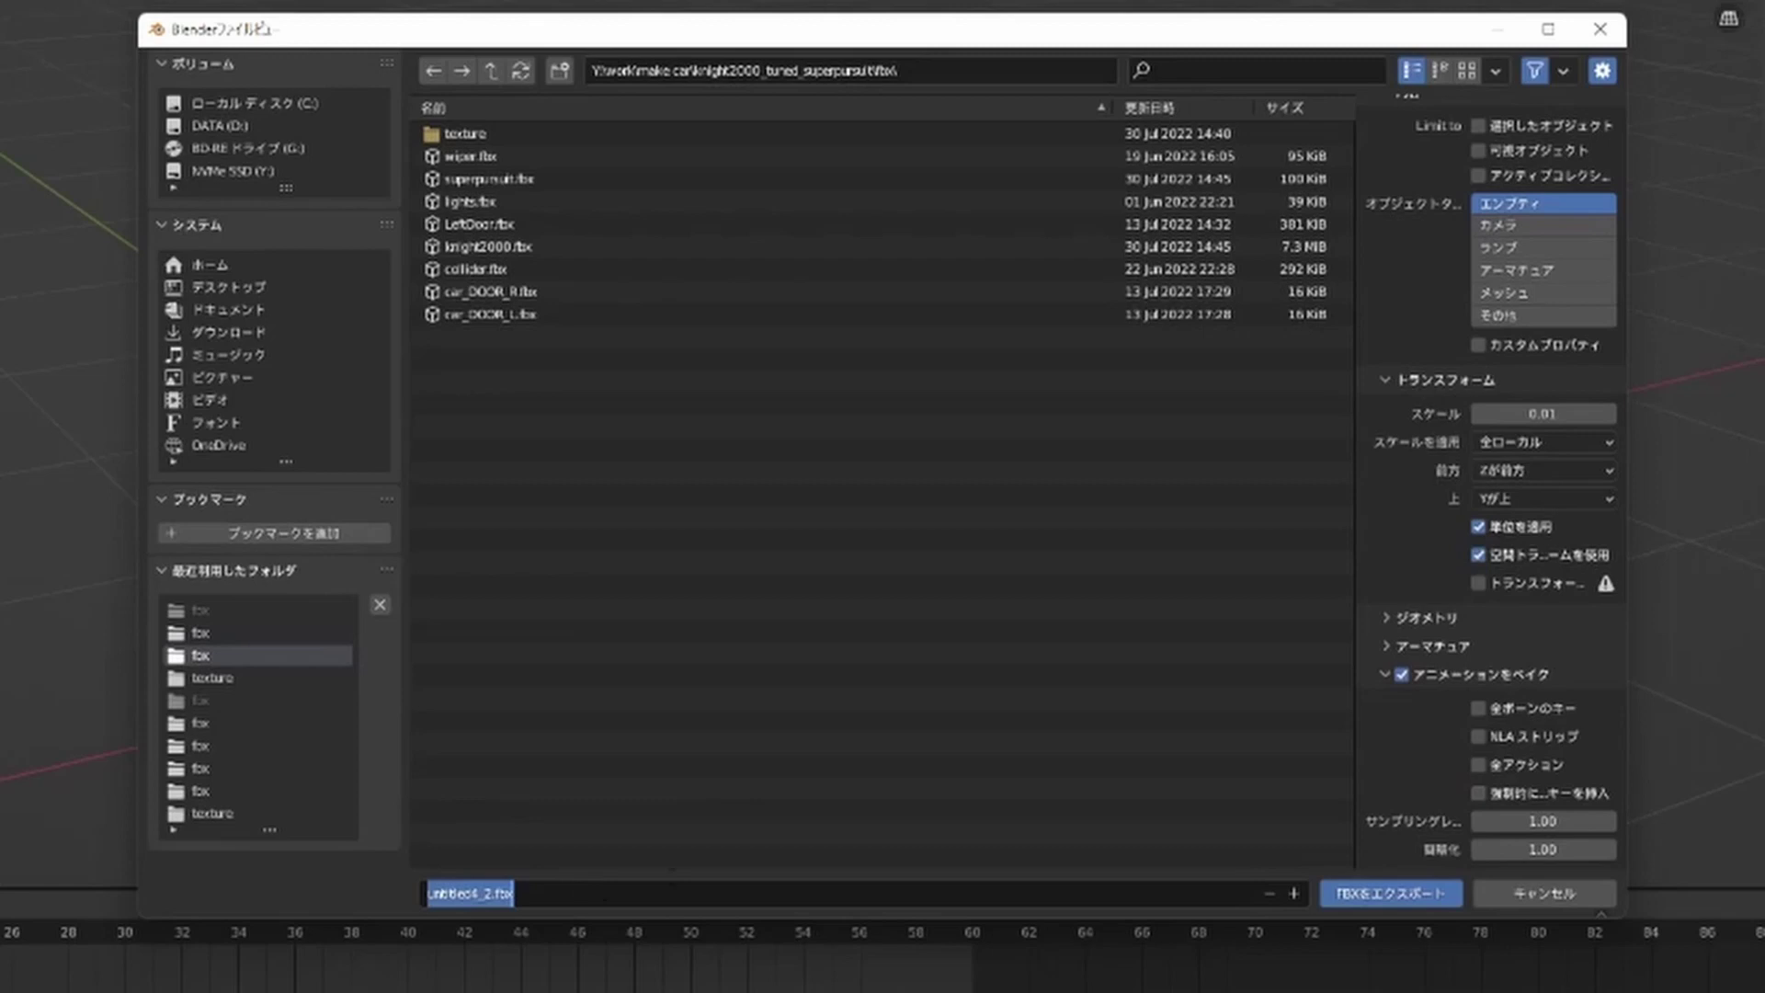
text(c)
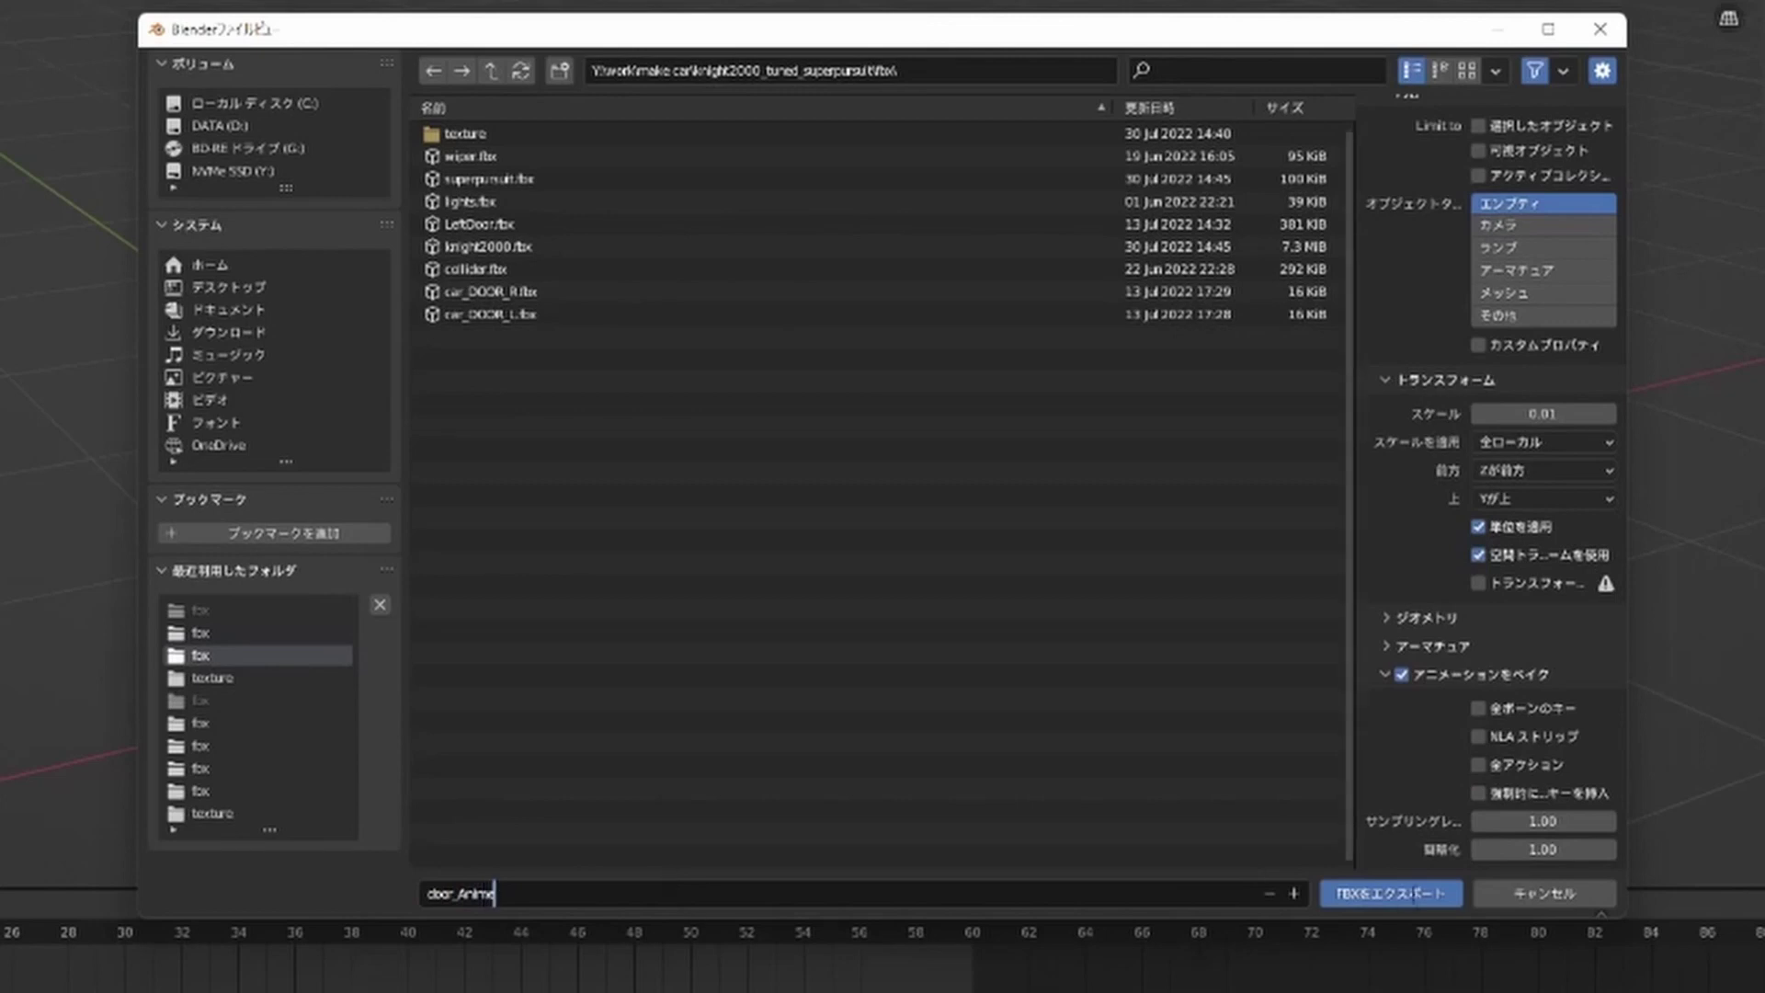
click(1379, 906)
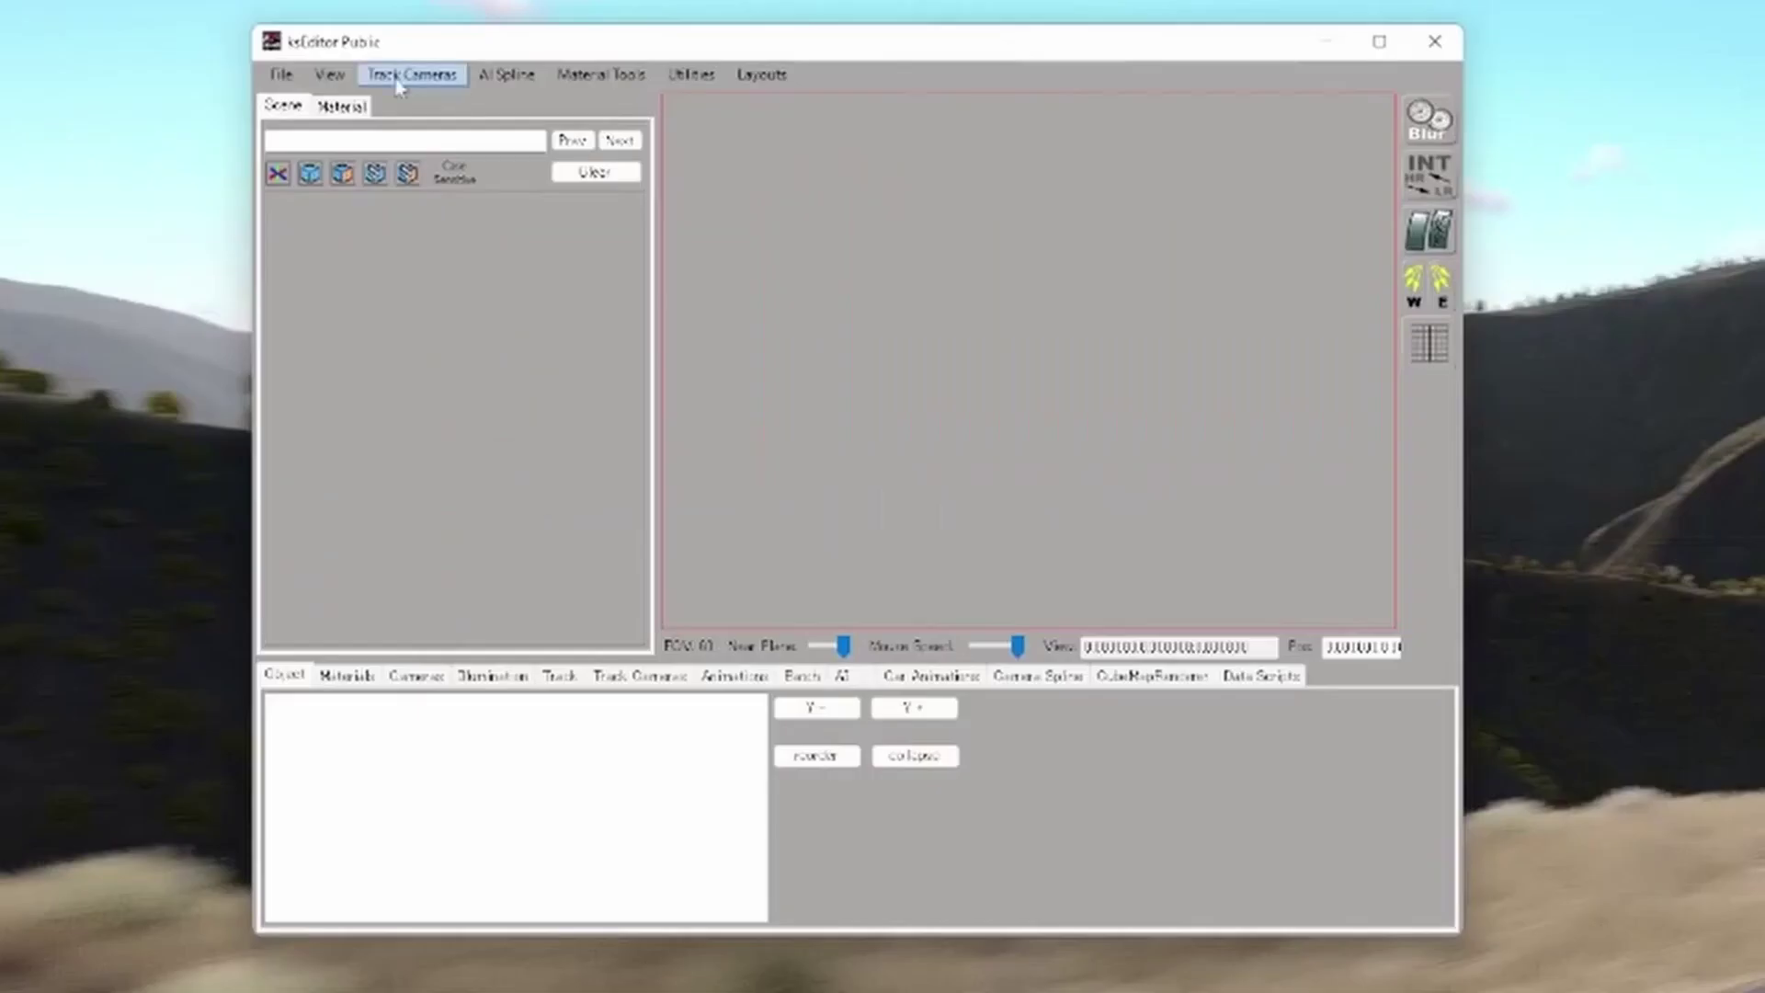
Step: Load the knight2000.fbx car model in ksEditor
click(281, 75)
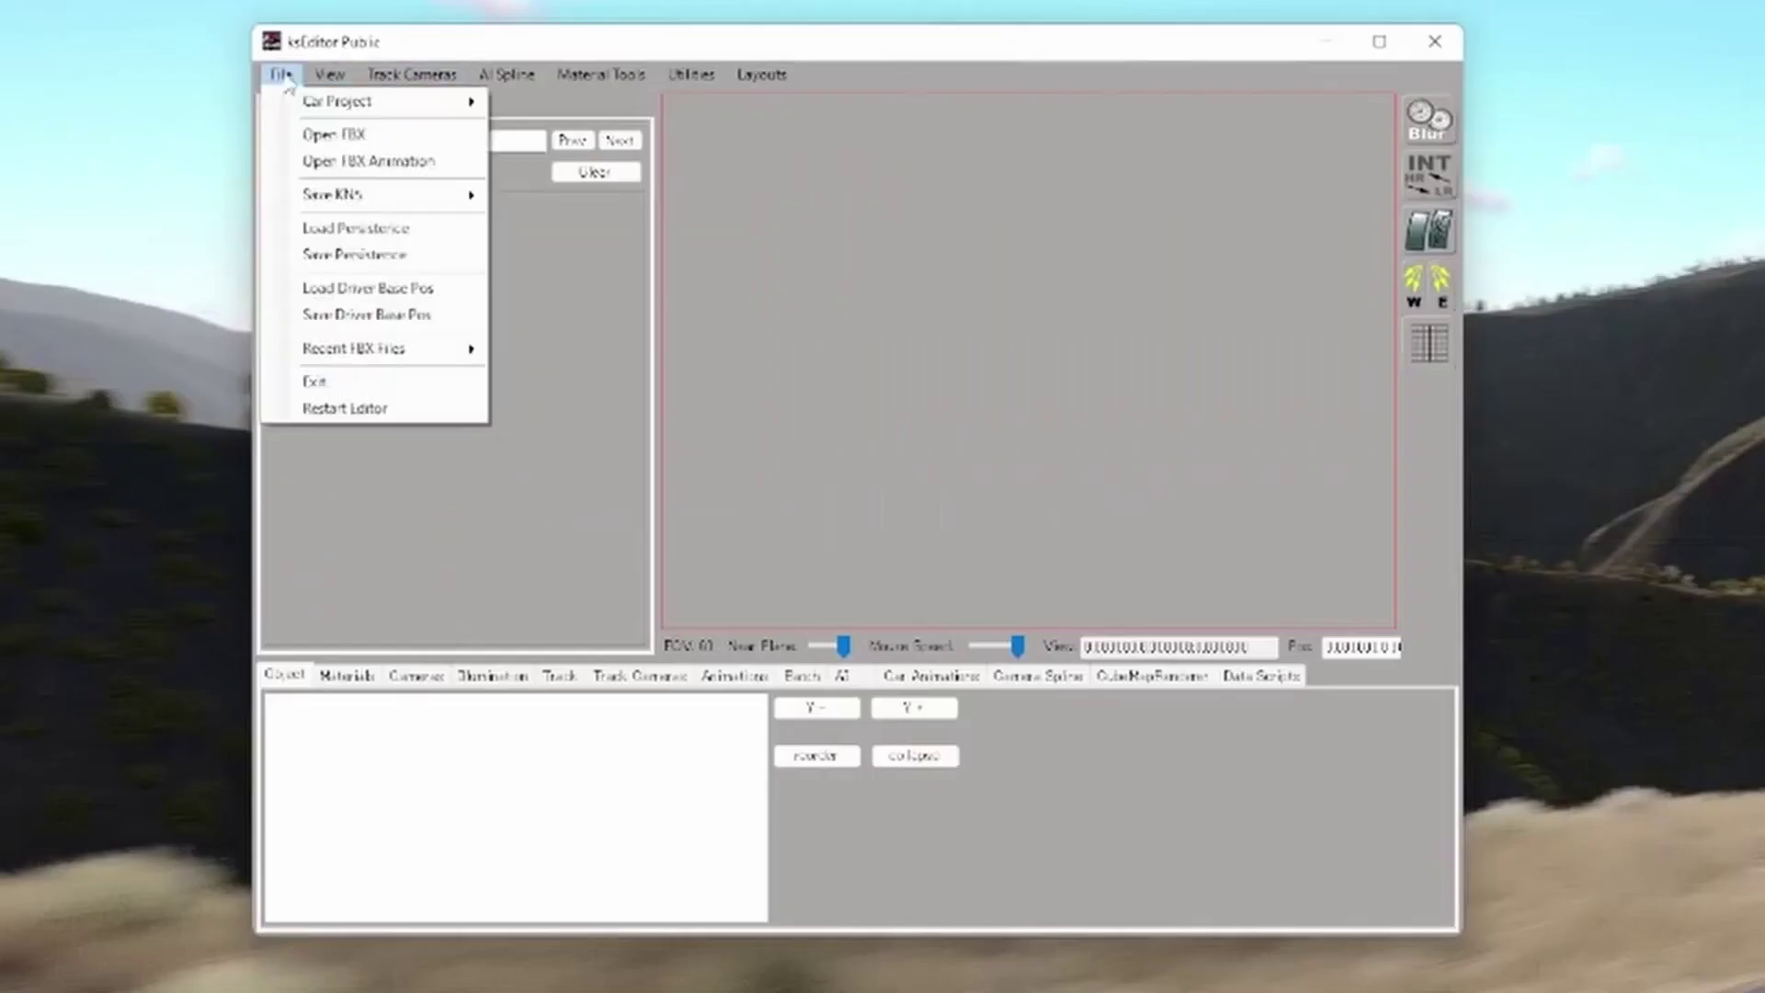
click(329, 134)
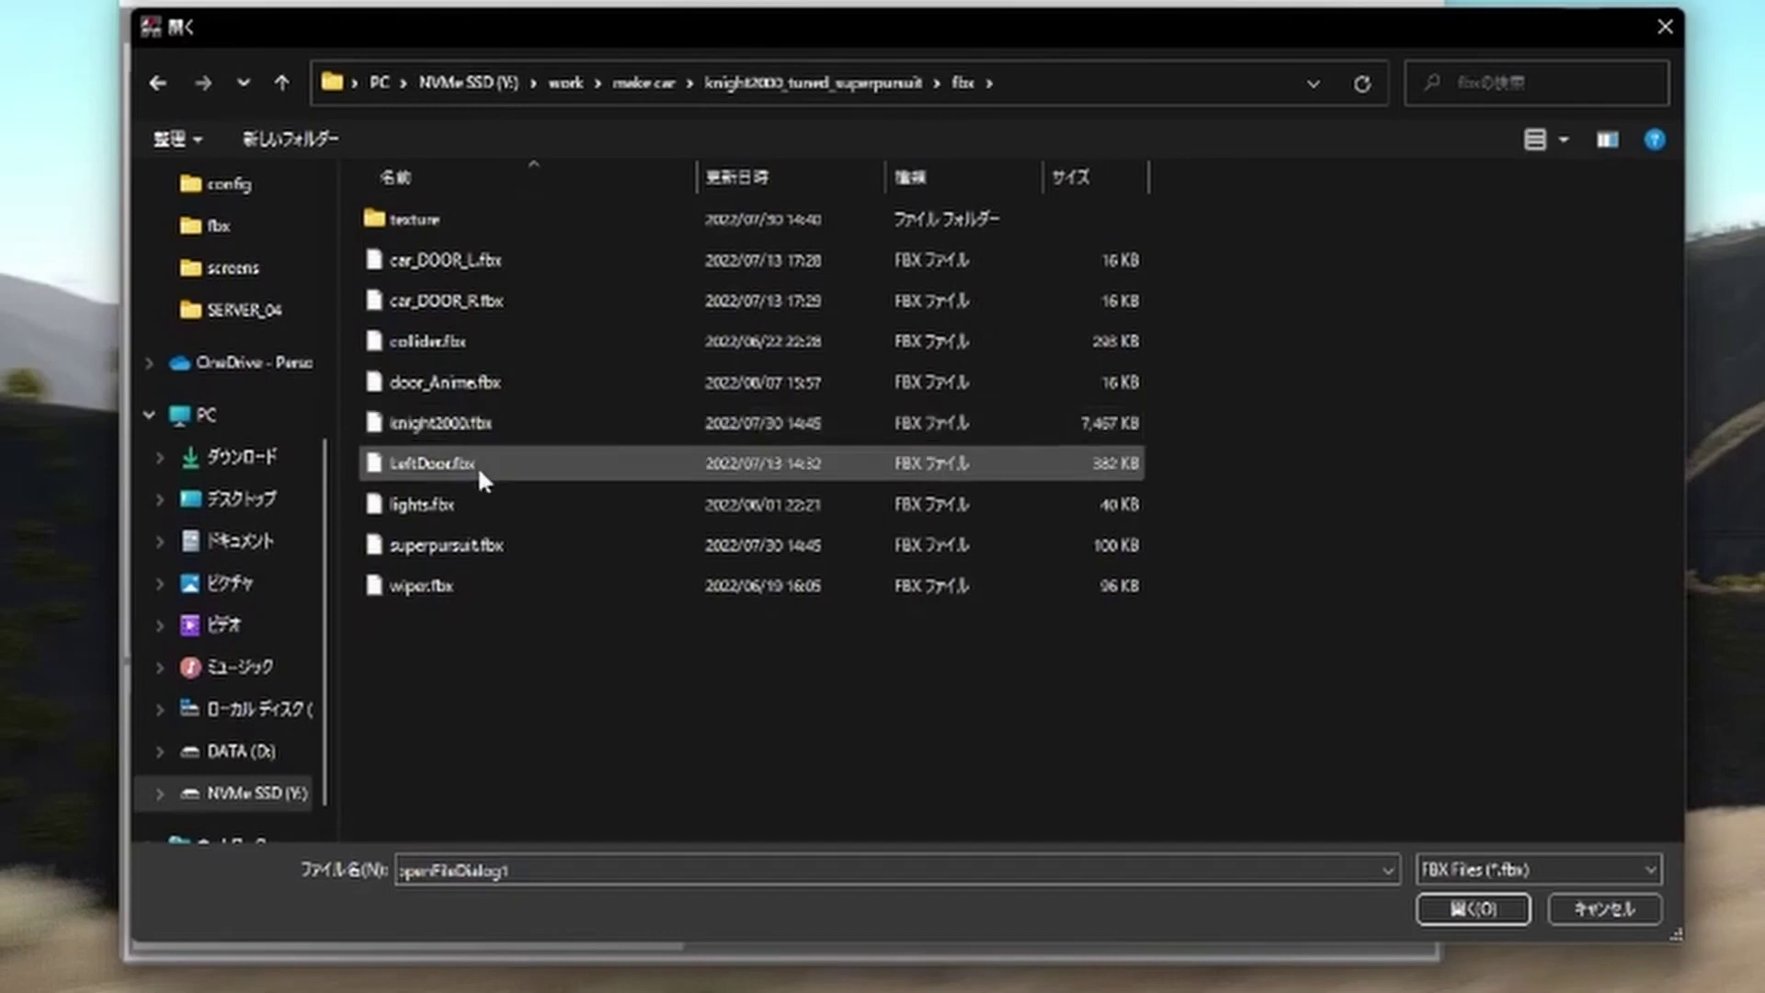
double_click(482, 425)
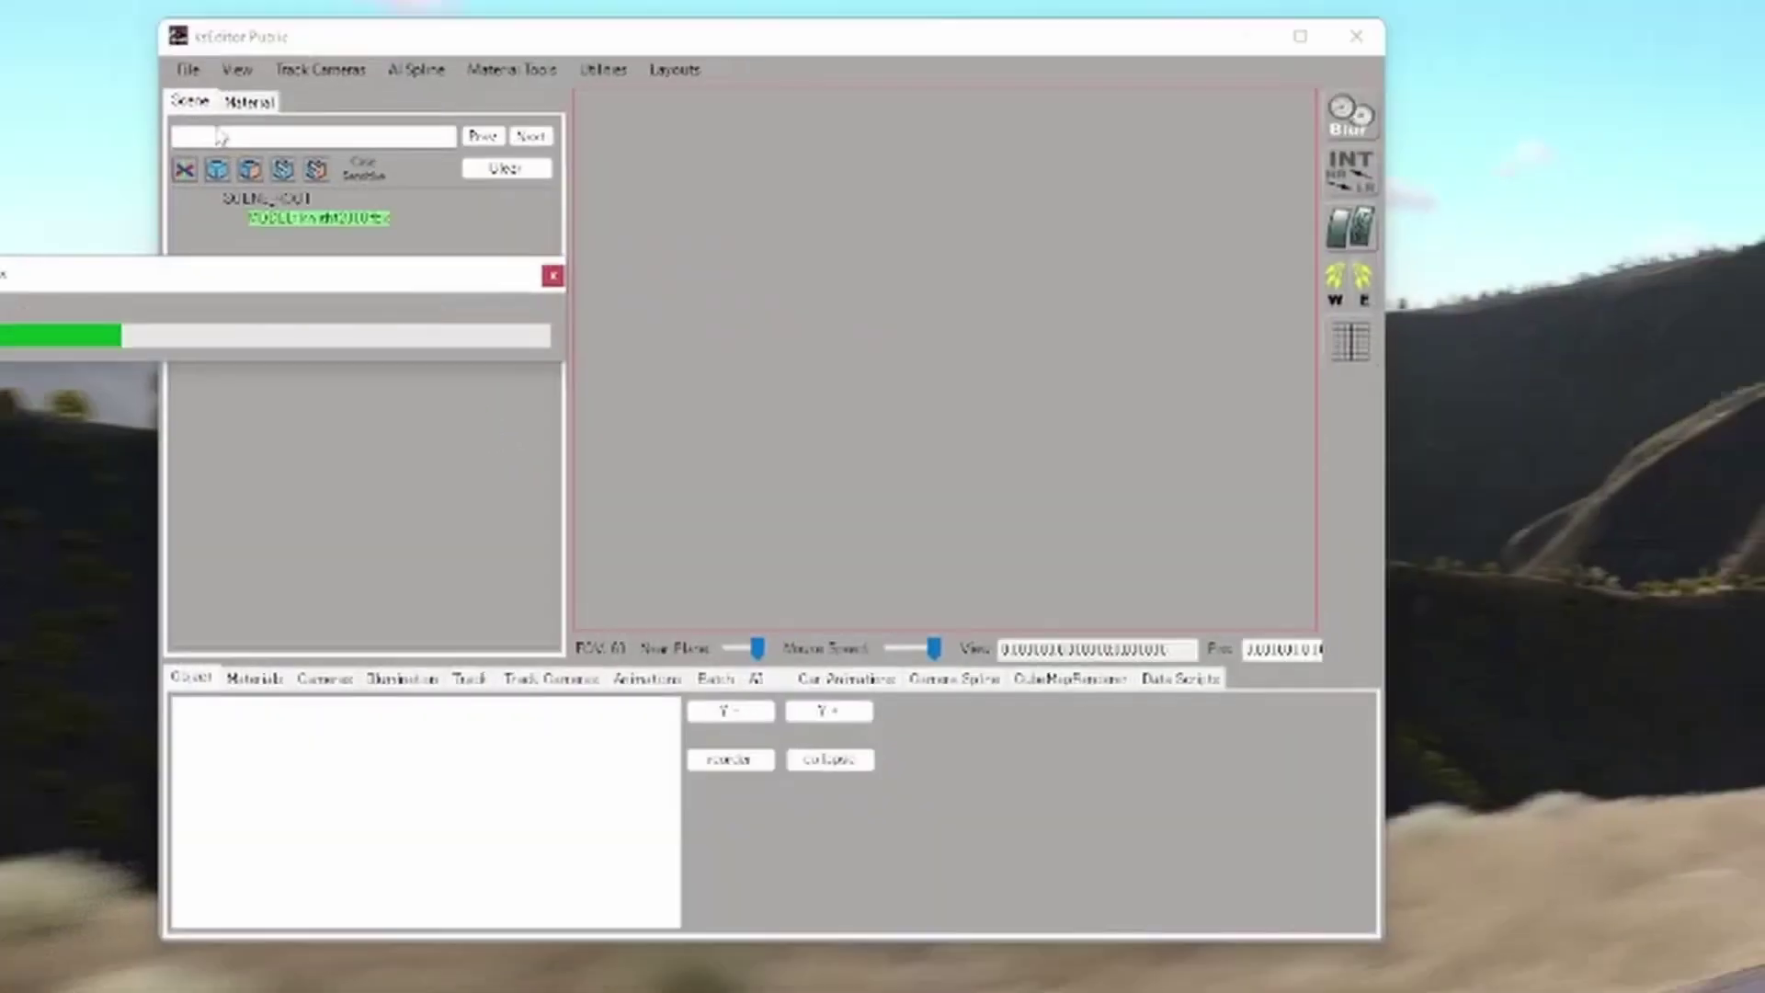
Step: Open door_Anime.fbx as the car's FBX animation
click(190, 70)
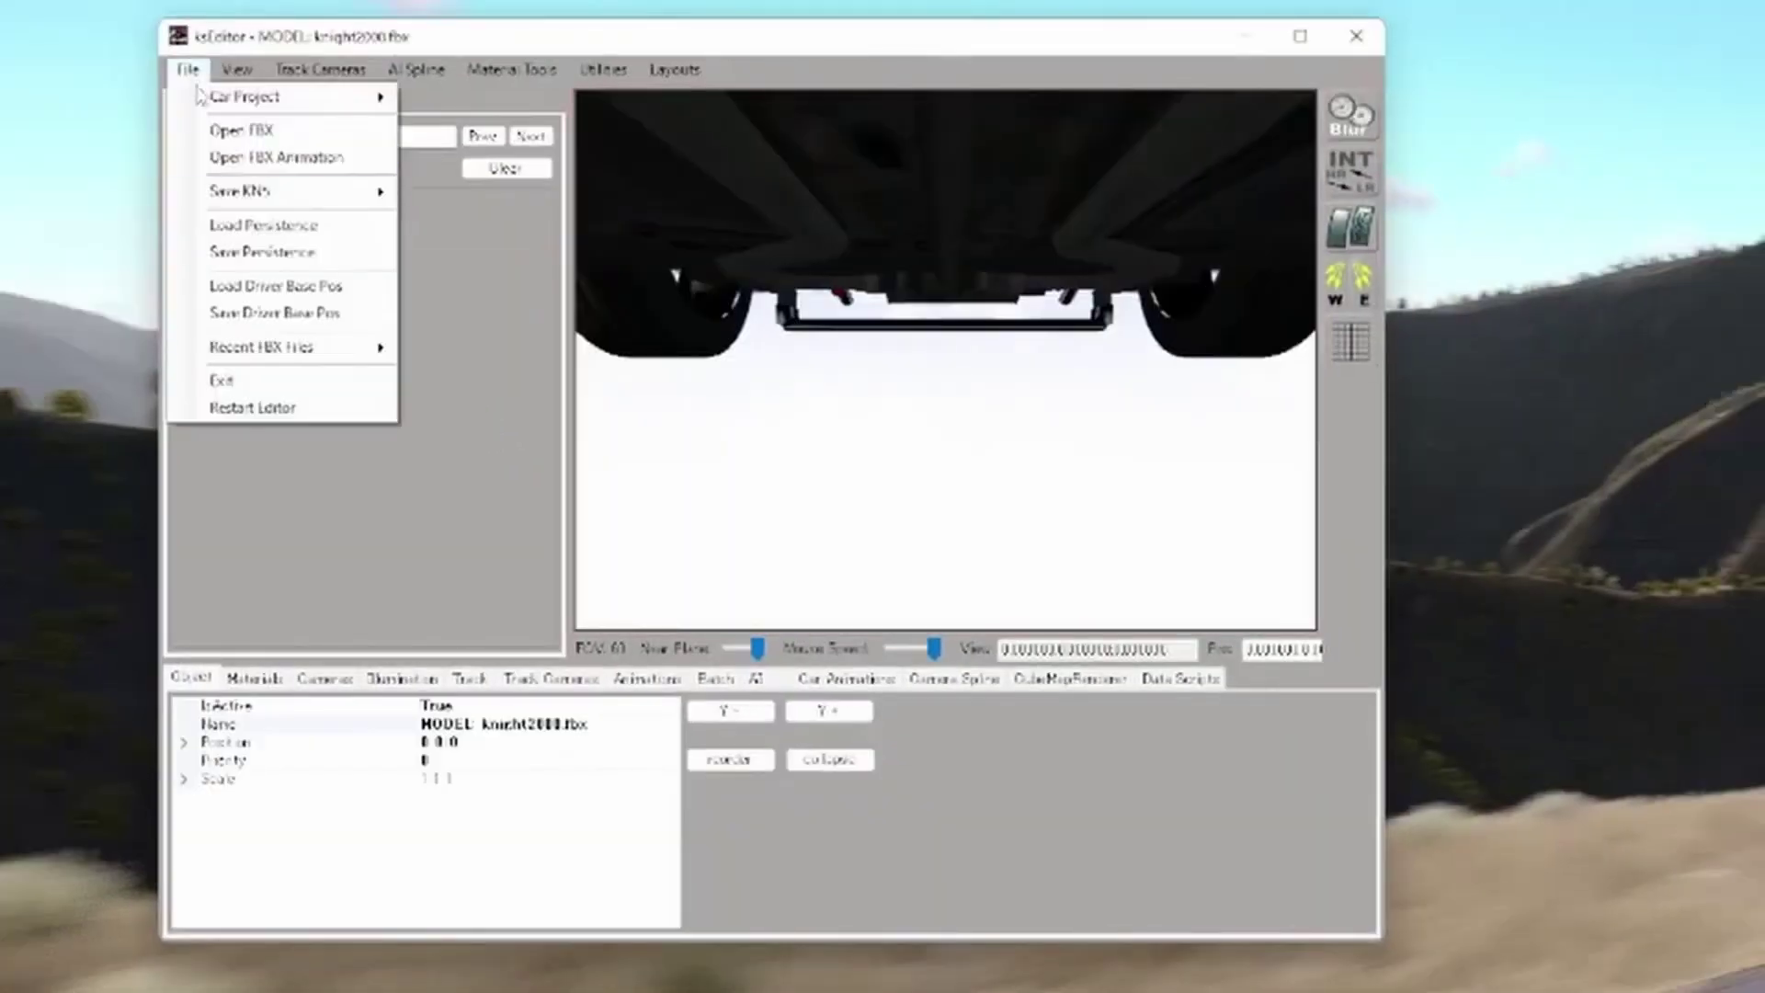
click(249, 153)
click(420, 441)
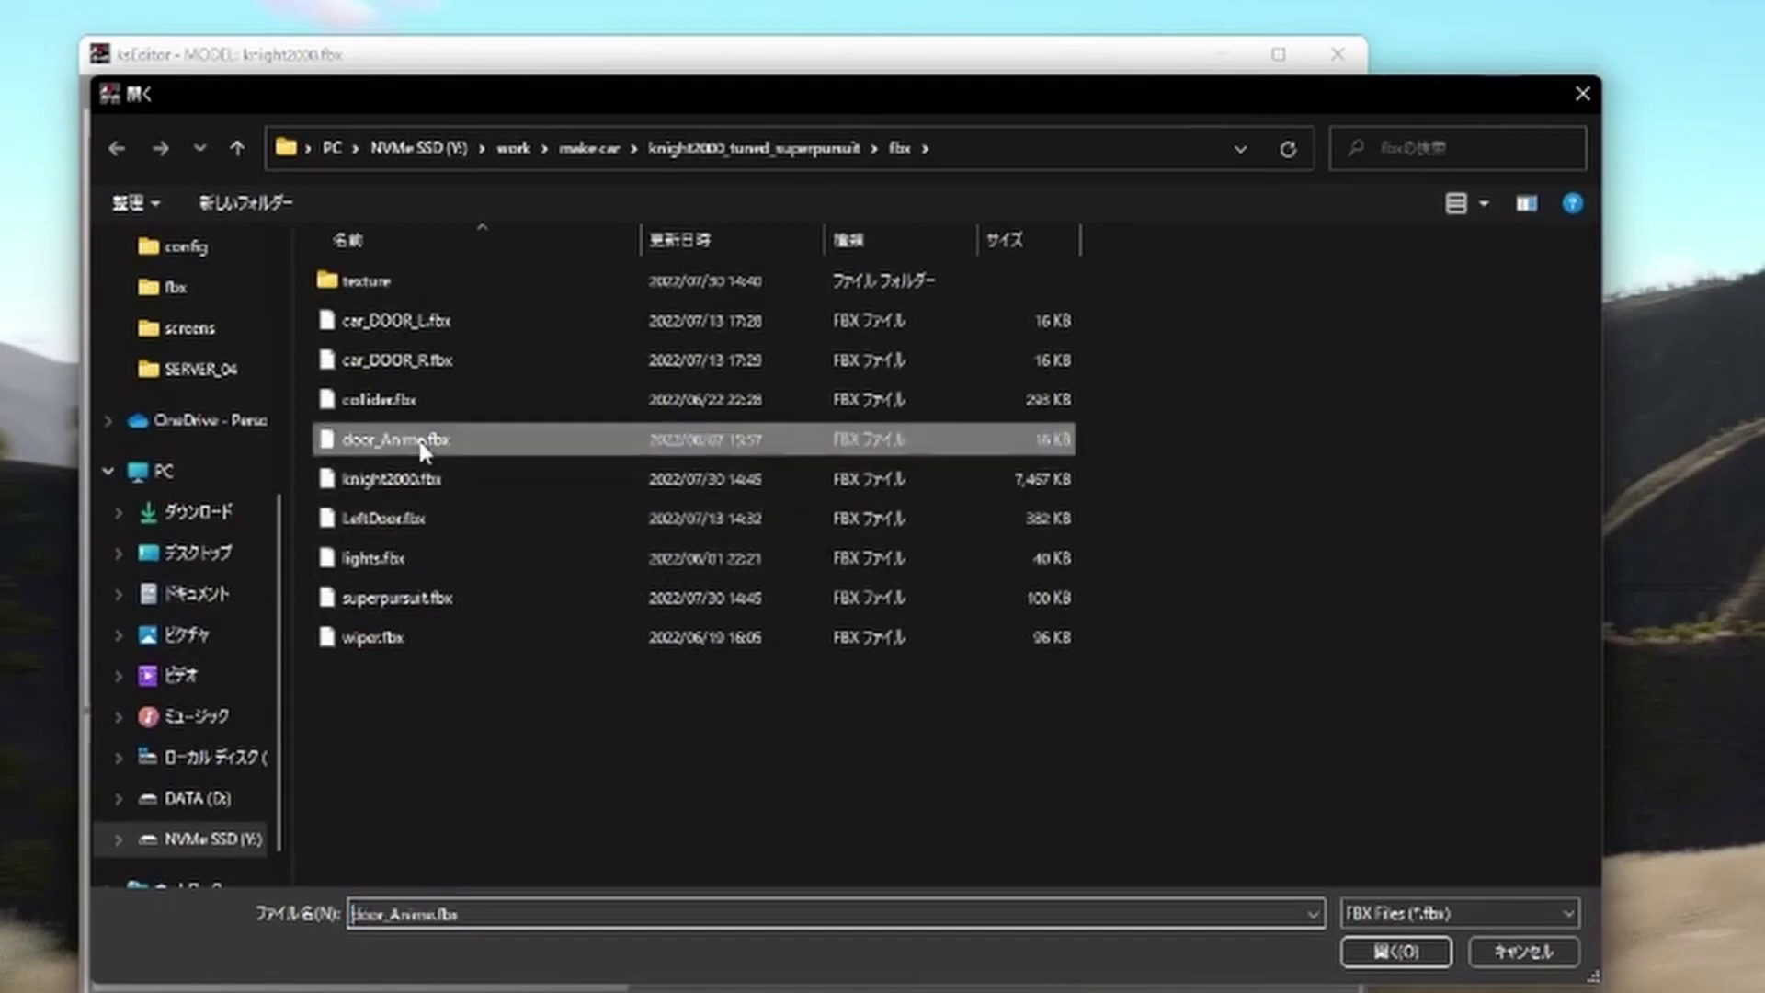
click(1395, 952)
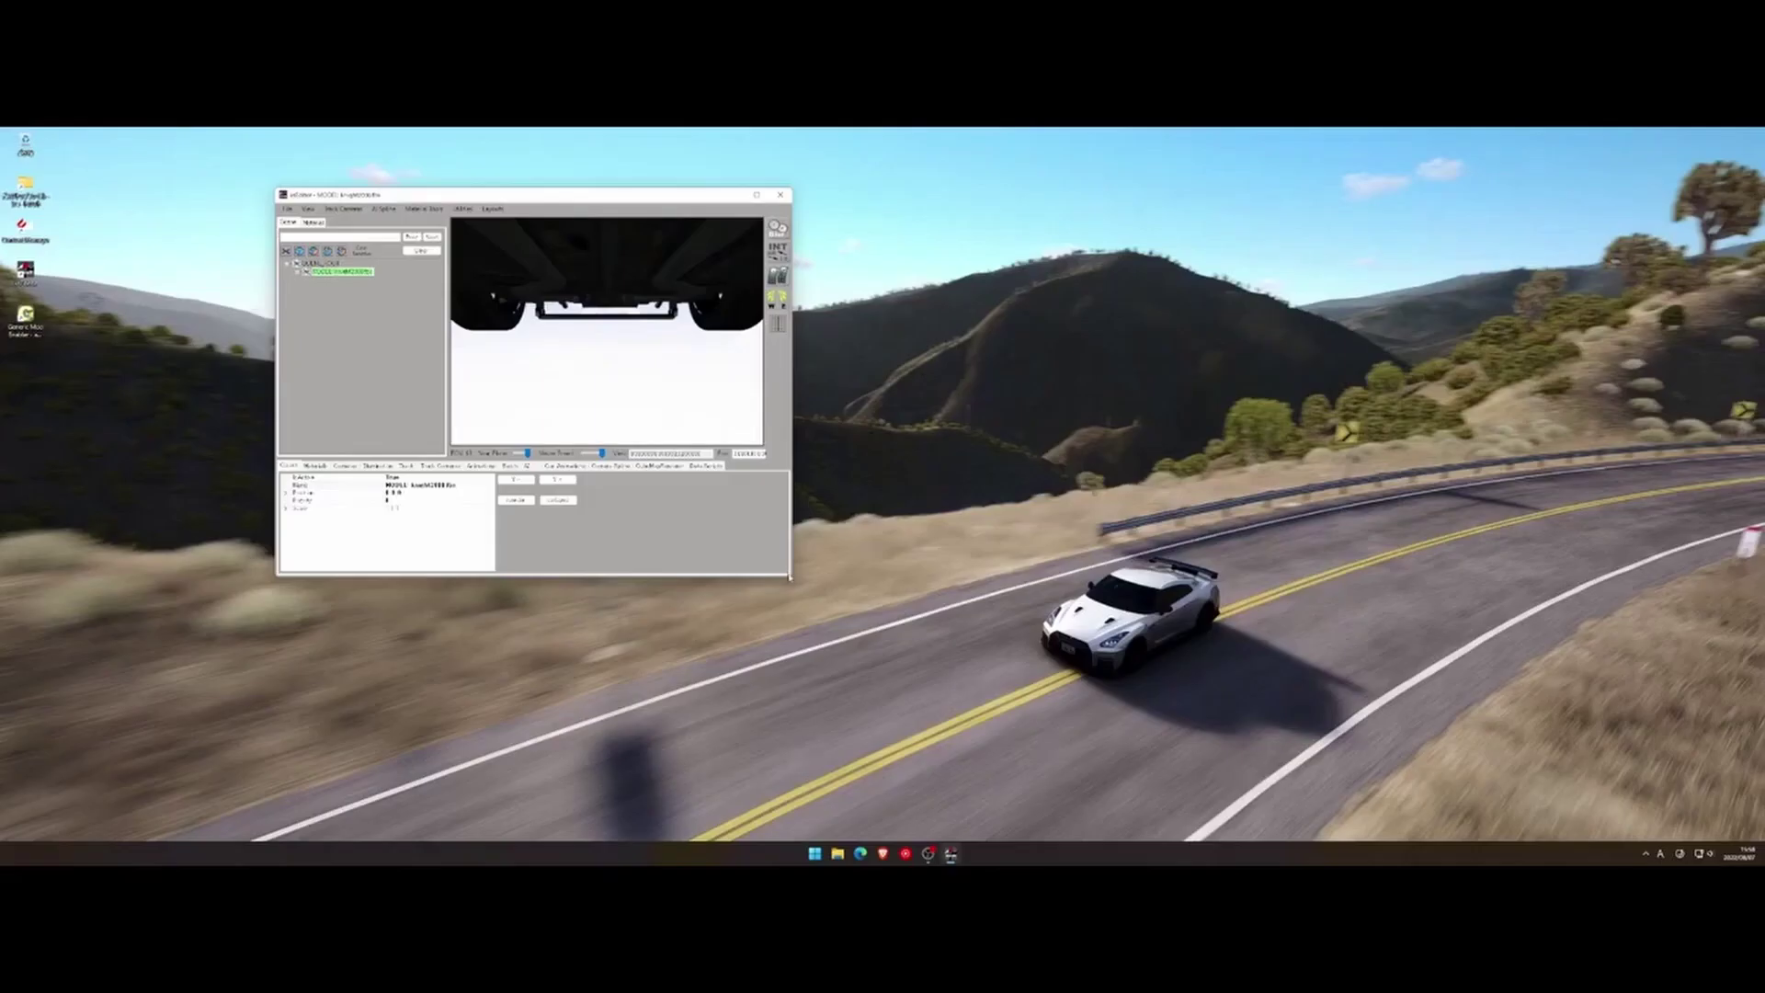
Step: Enlarge the ksEditor window and move the camera to a side view of the car
drag(796, 579, 984, 651)
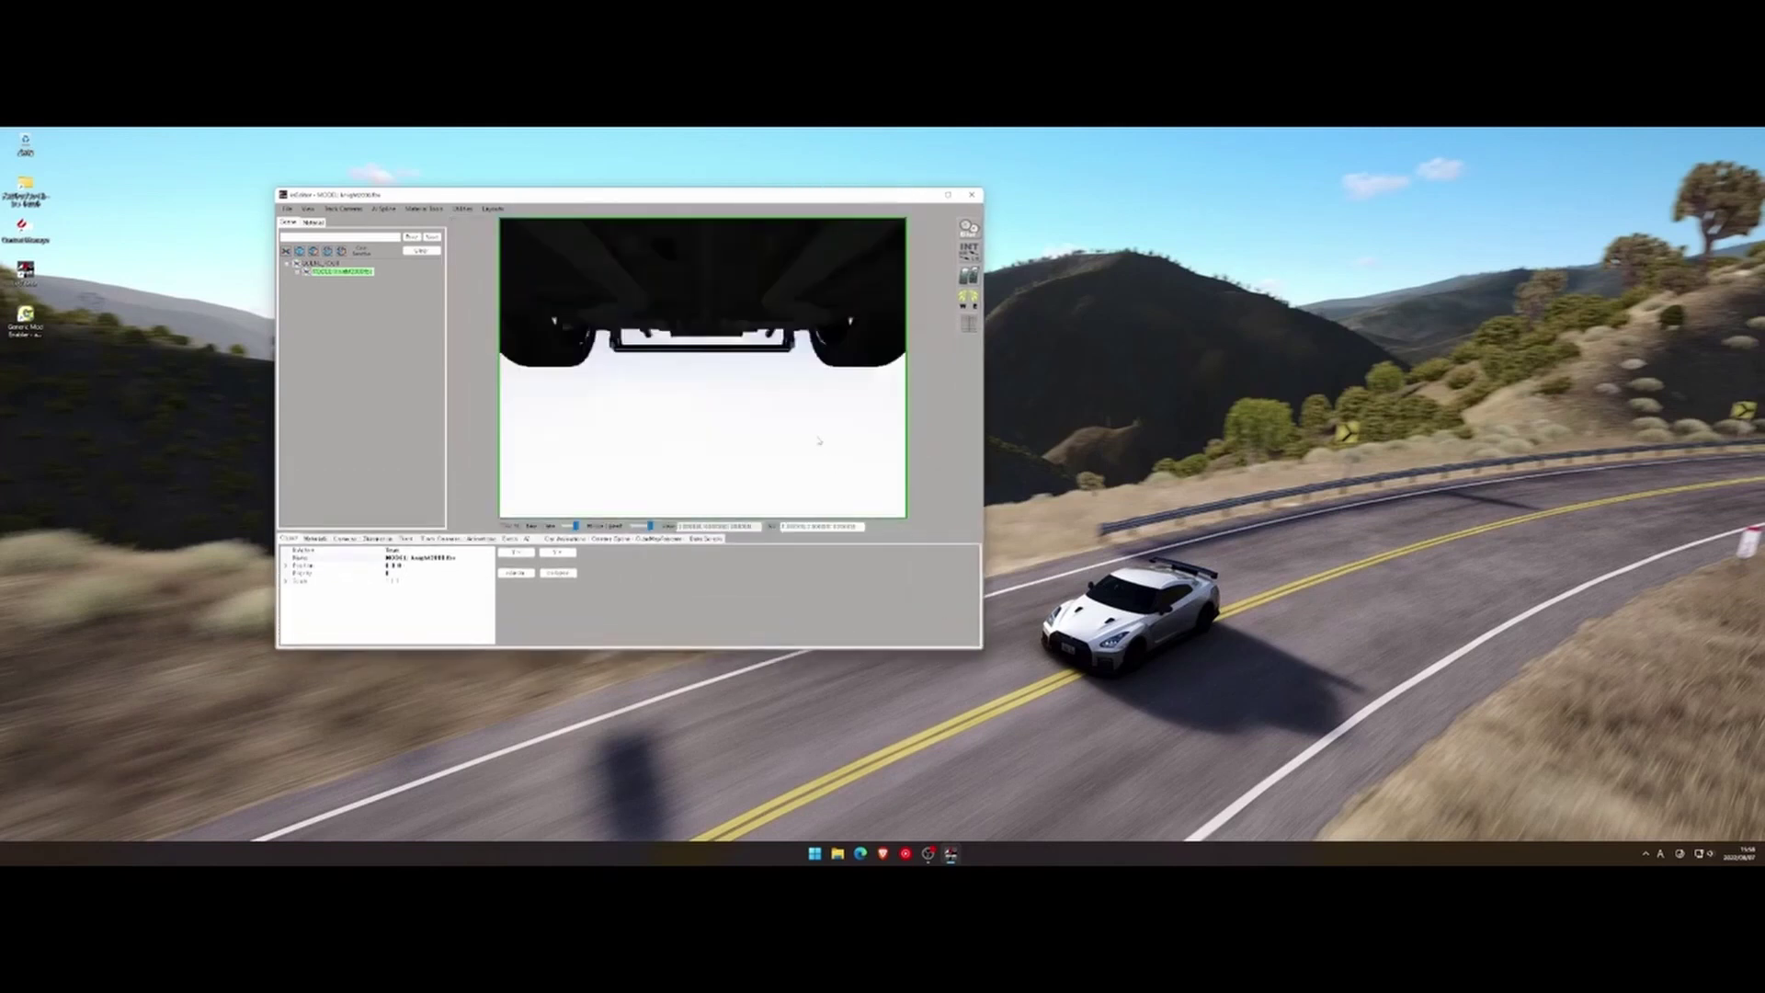
key(s)
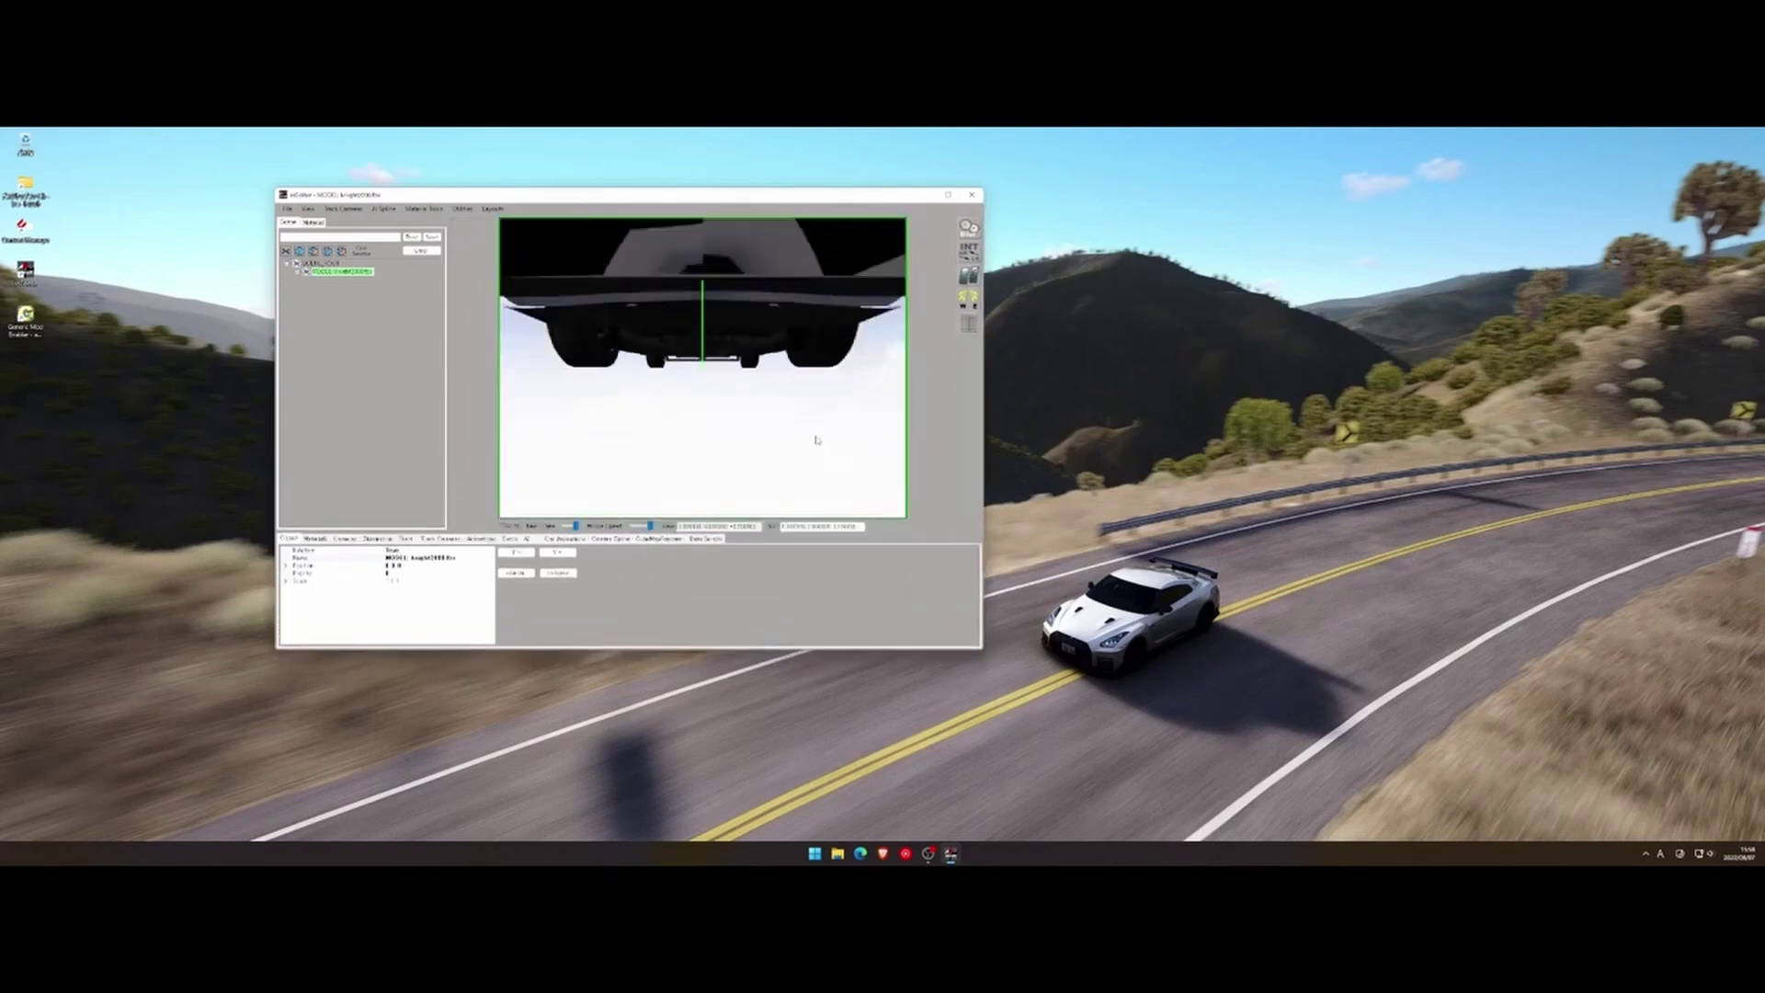
key(w)
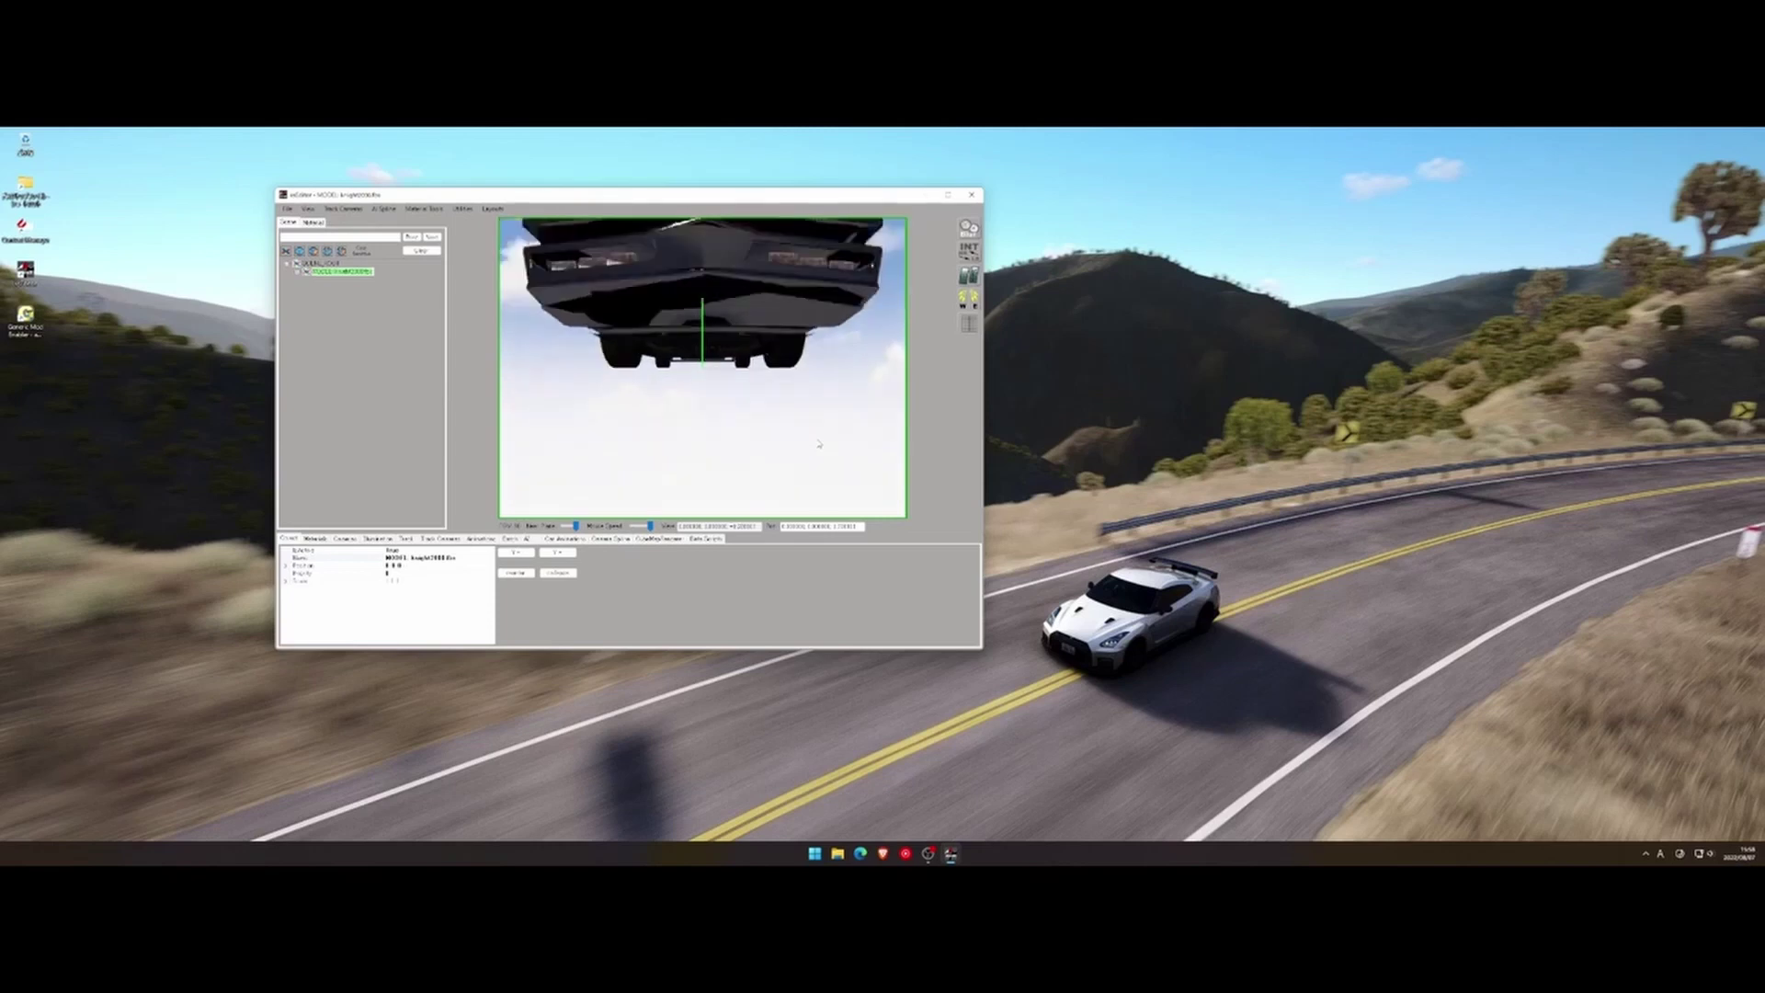
drag(819, 444, 790, 462)
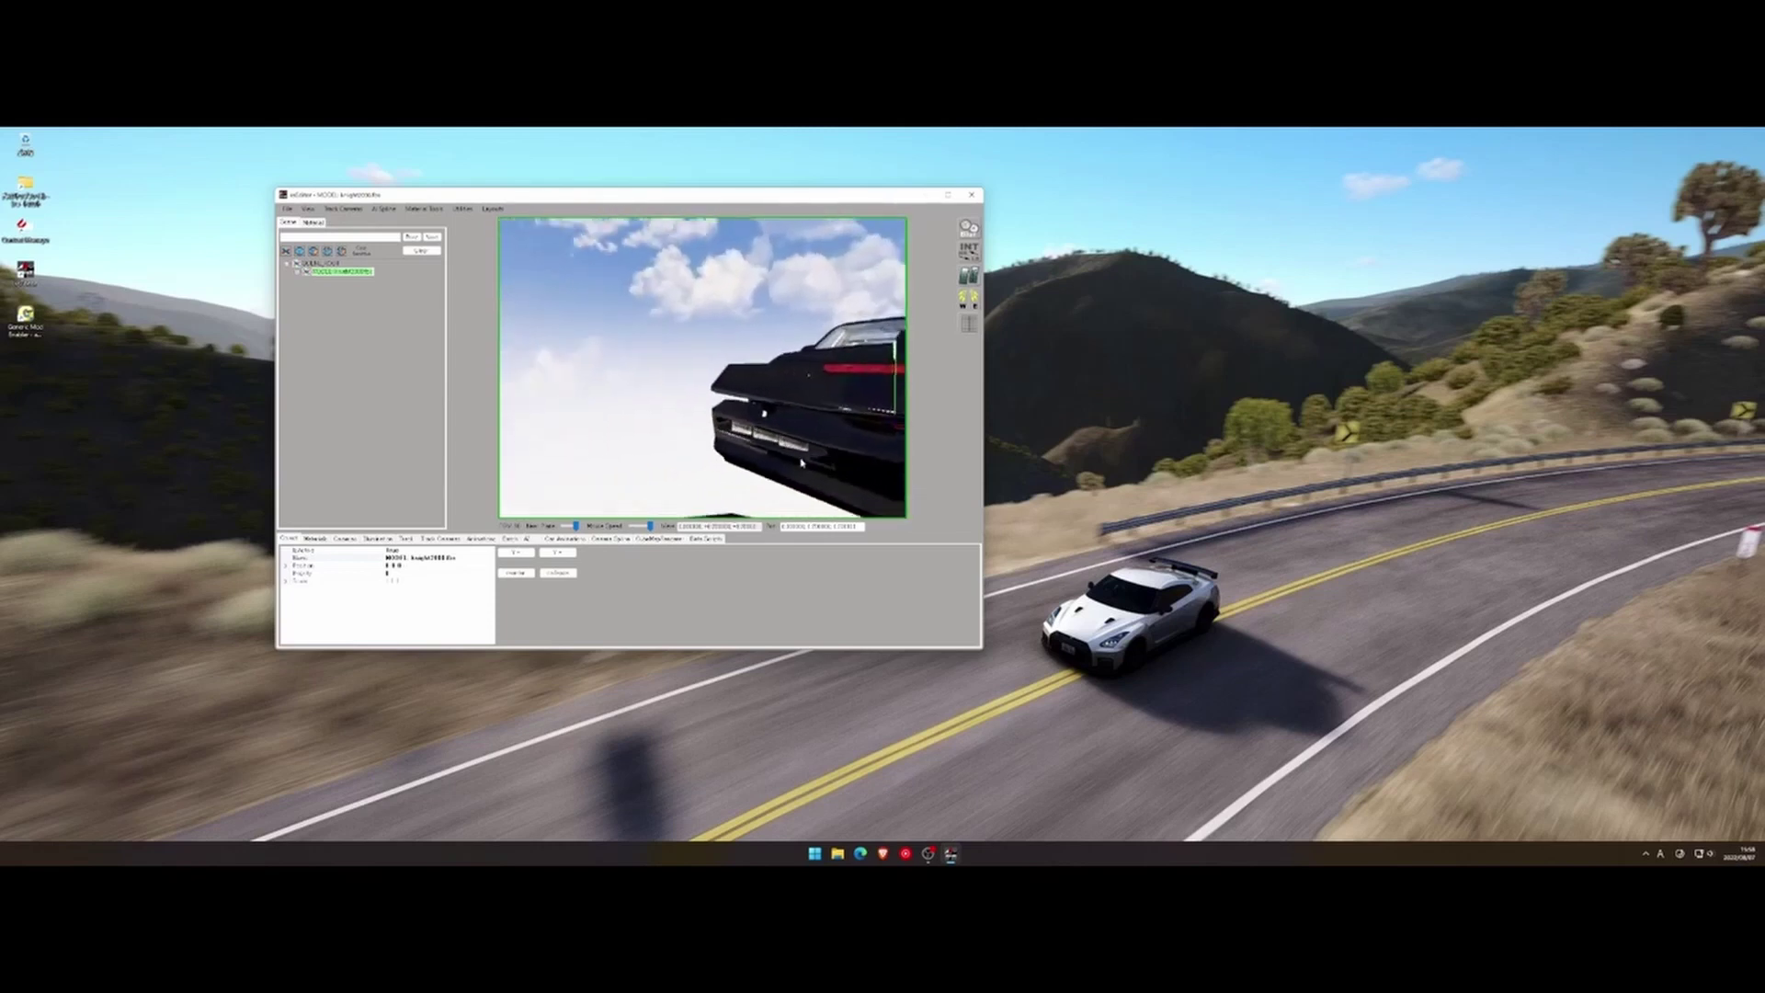
key(s)
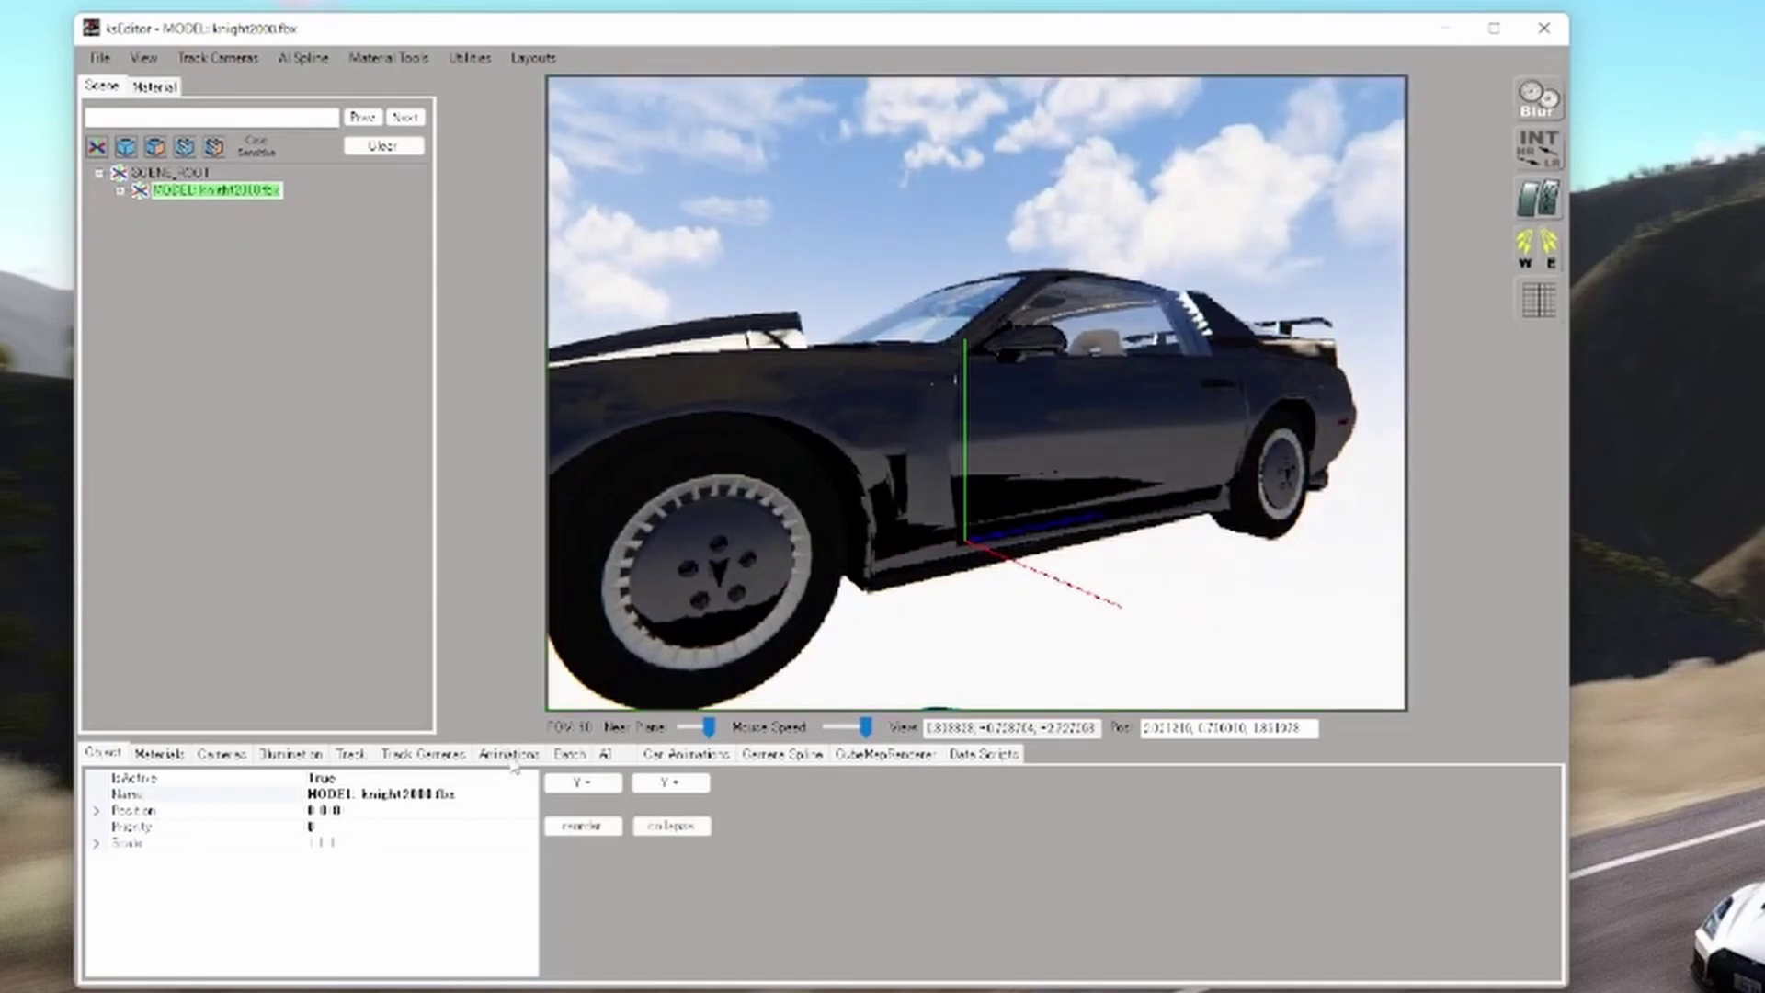
Step: Scrub the door animation open and closed on the Animations timeline, ending closed
click(511, 755)
drag(103, 783, 960, 783)
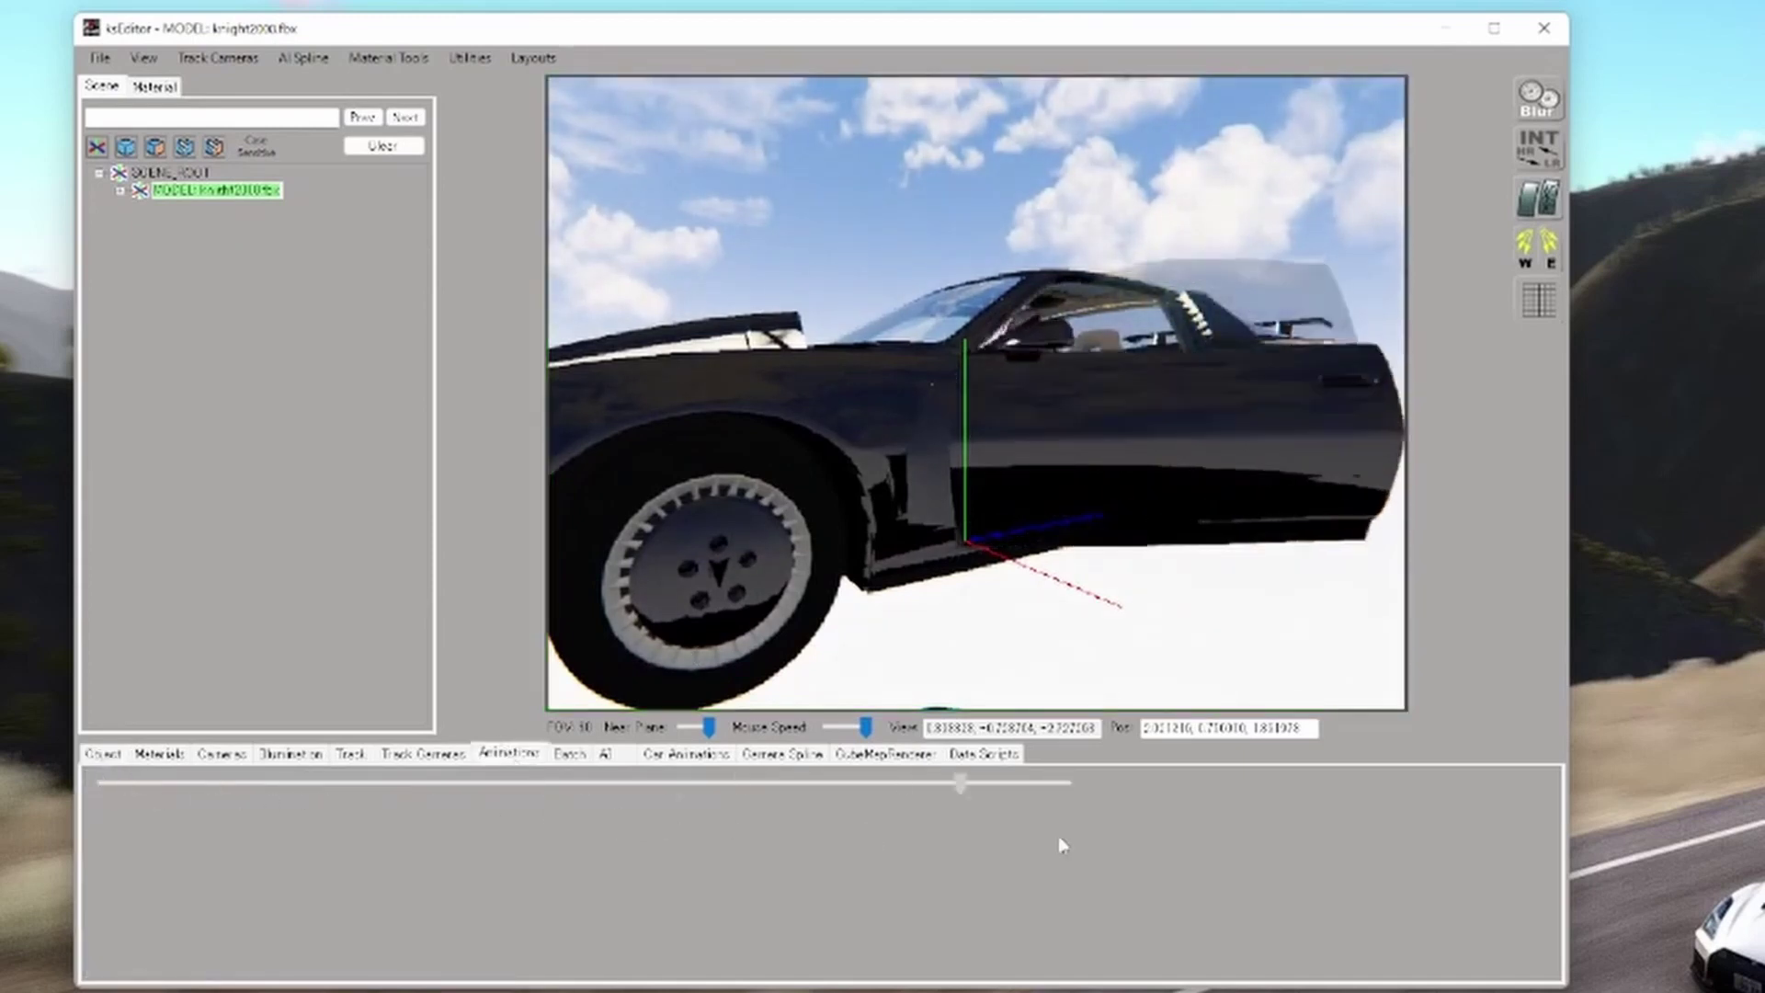
drag(481, 865, 833, 880)
drag(589, 885, 41, 844)
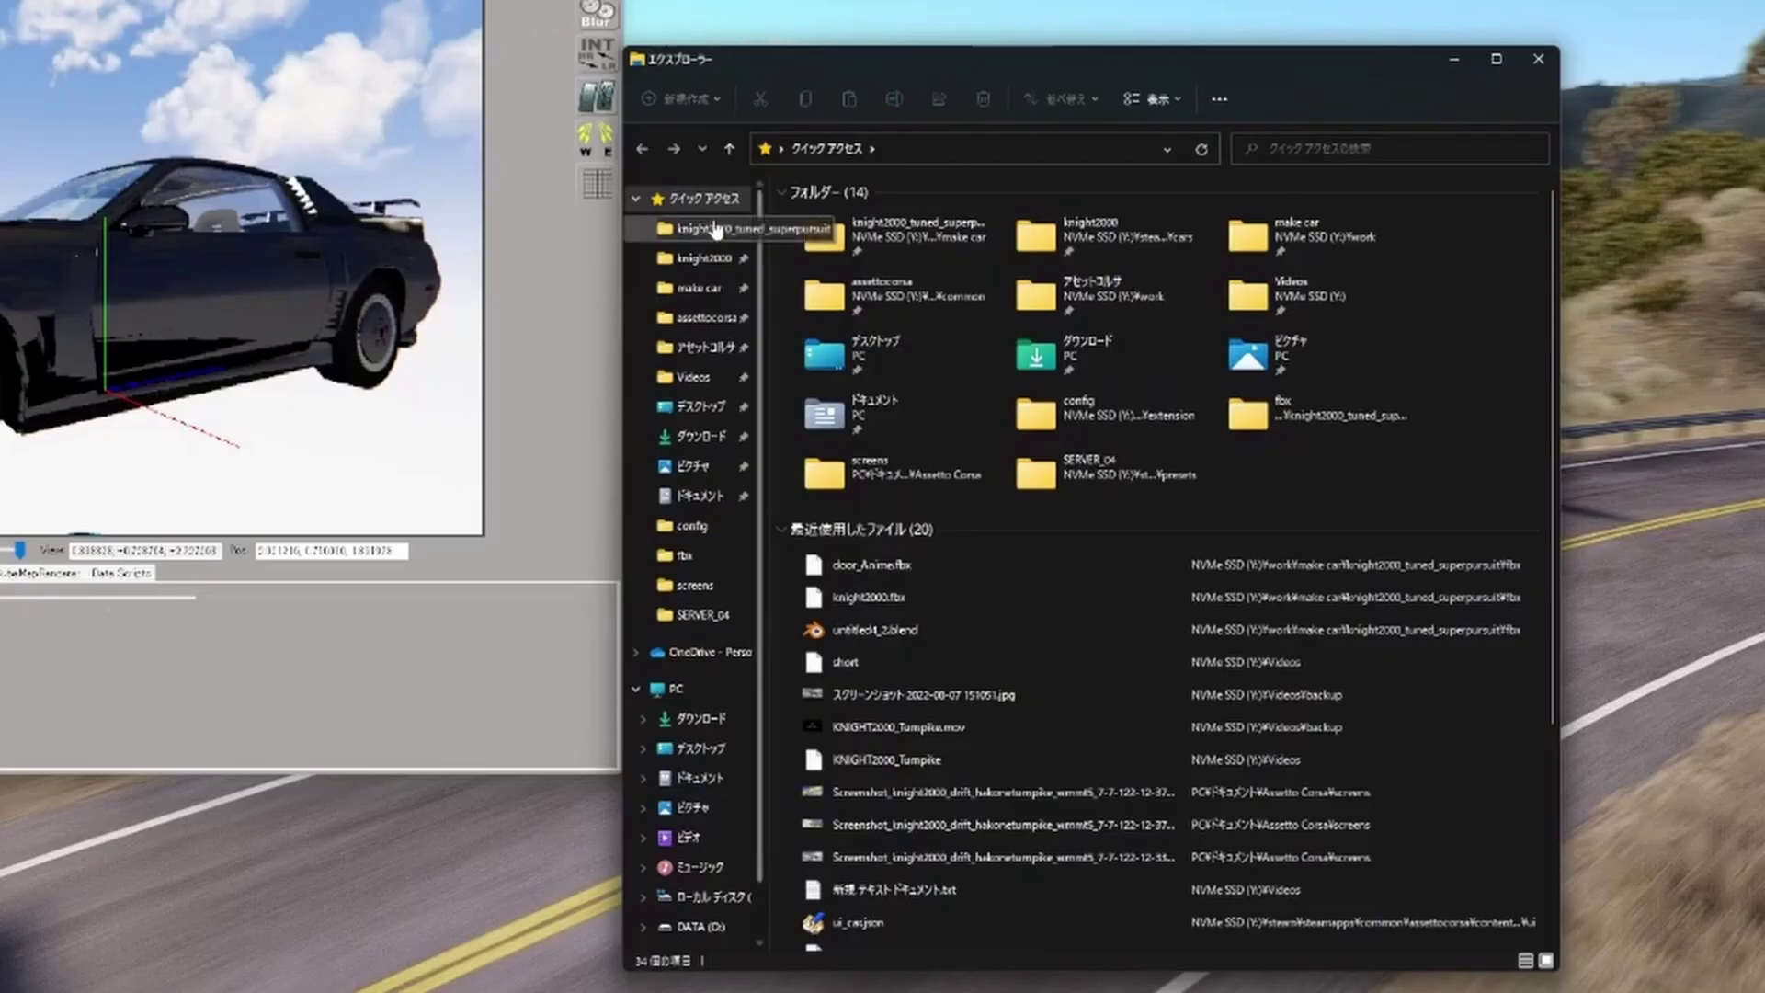
Step: Browse to the knight2000_tuned_superpursuit fbx folder and select door_Anime.ksanim
click(706, 228)
double_click(874, 360)
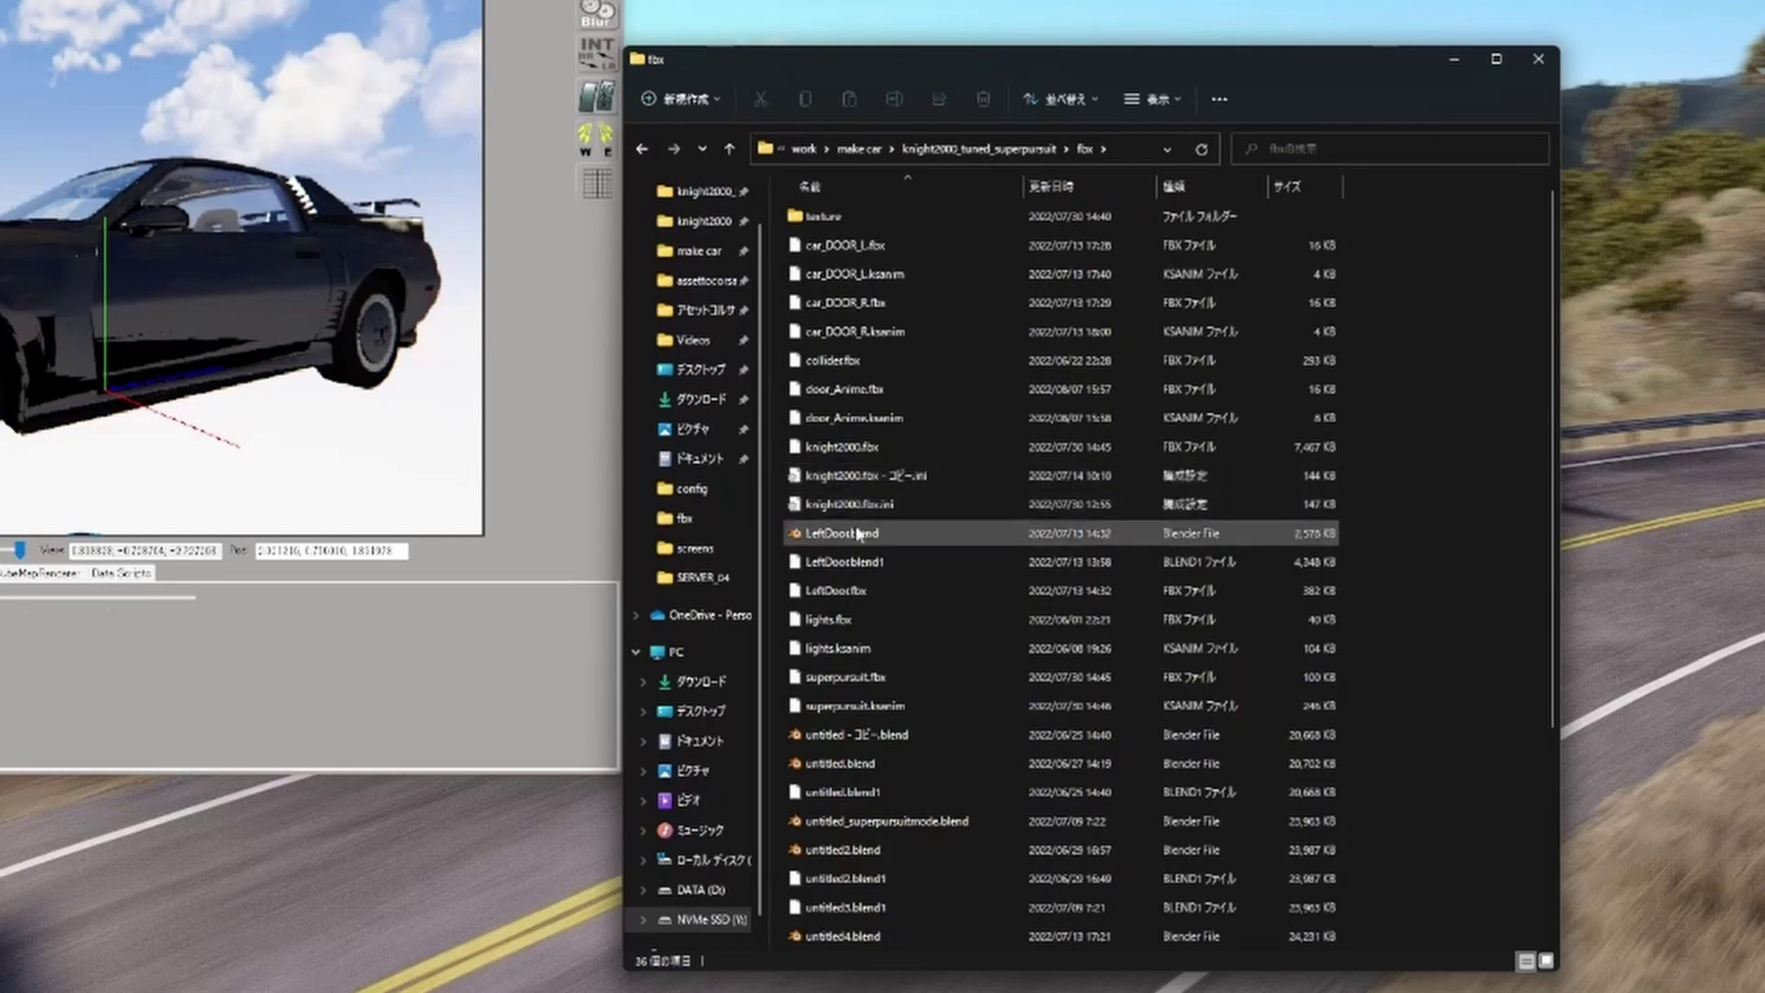
click(875, 420)
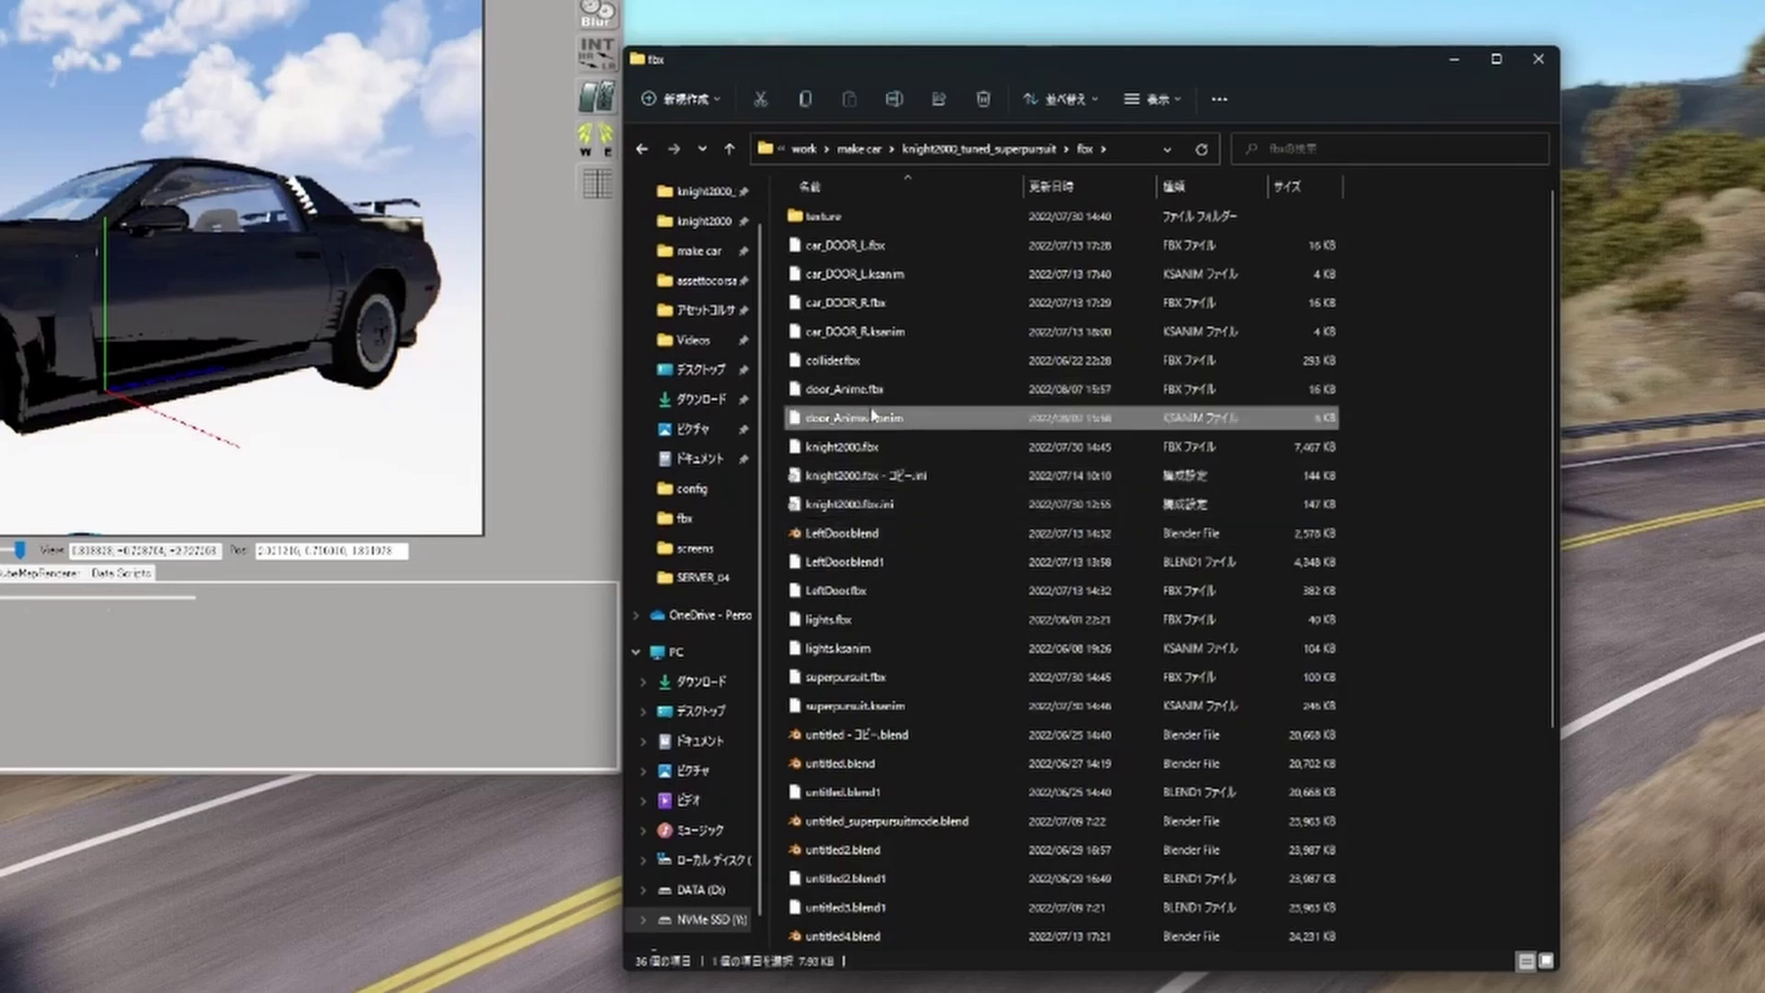